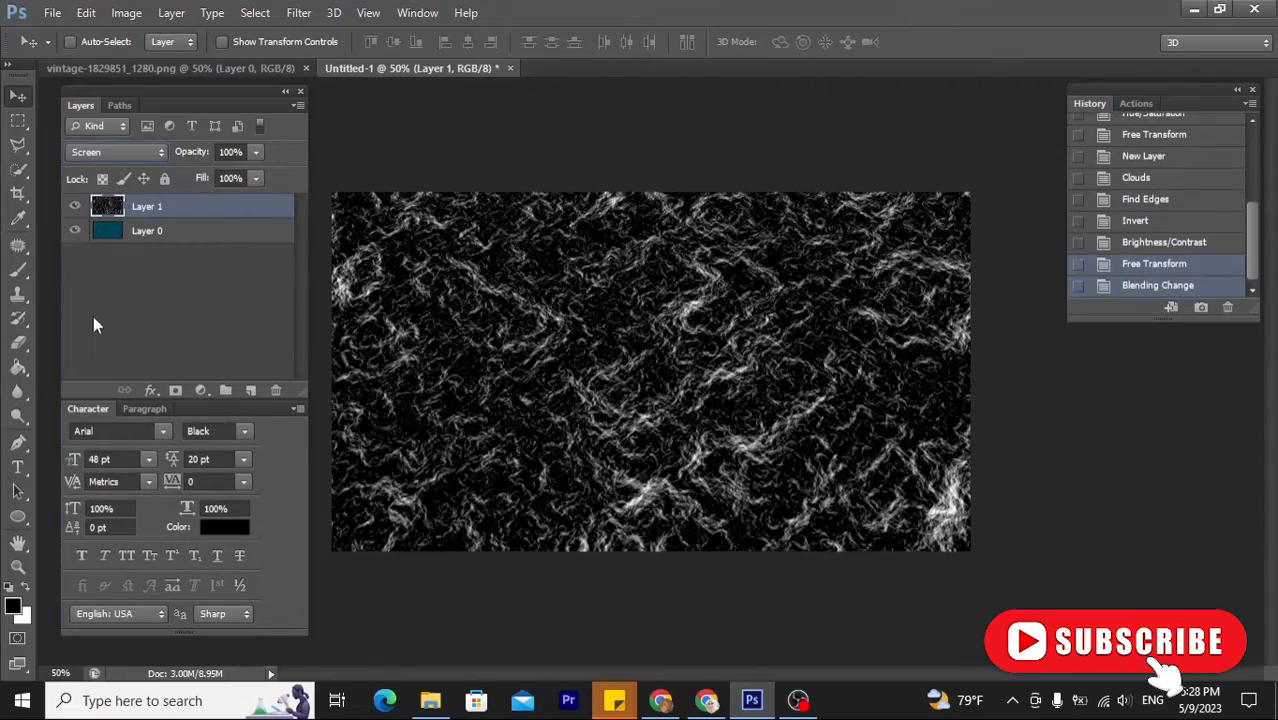
key(ctrl+plus)
key(ctrl+plus)
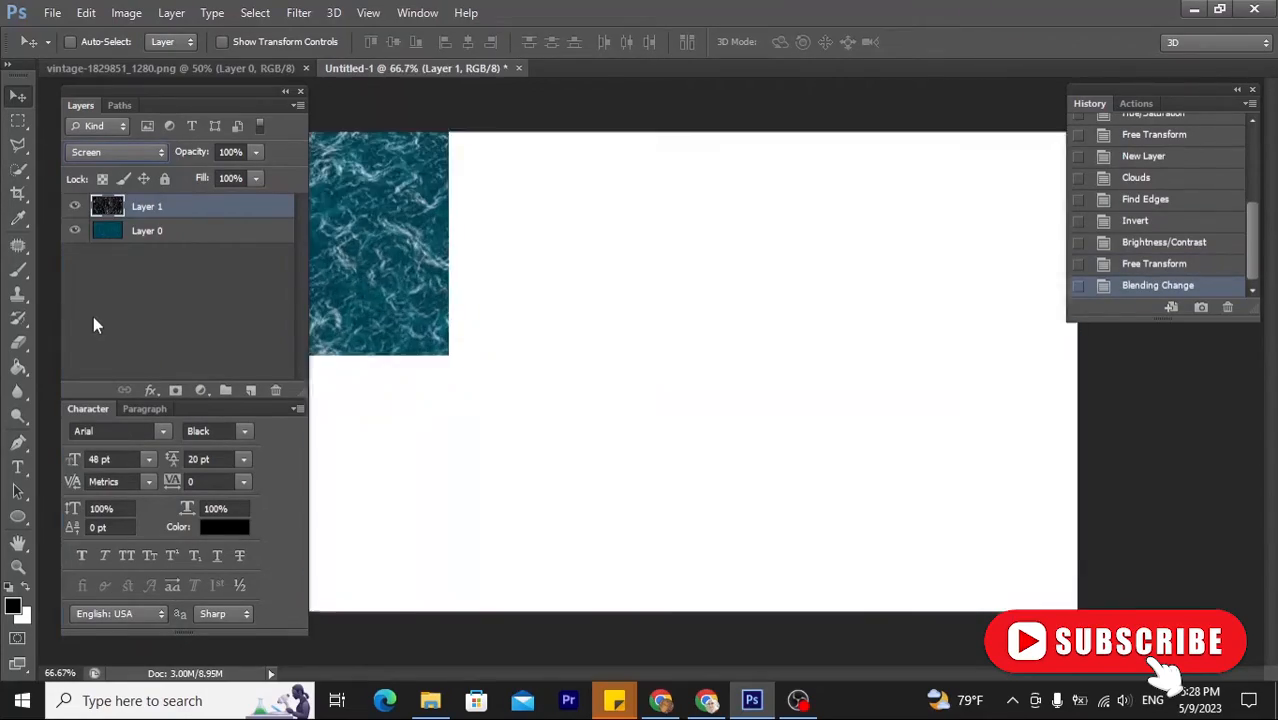
key(ctrl+minus)
key(ctrl+minus)
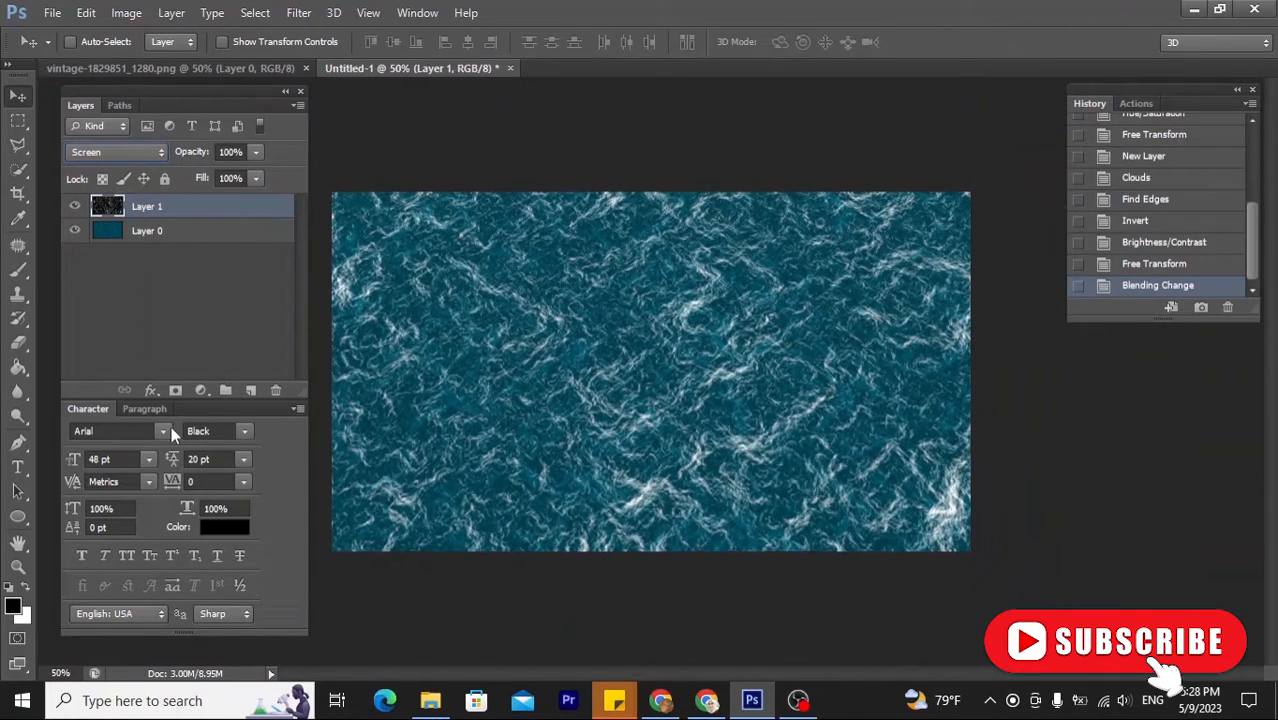
Step: Copy the fish from vintage-1829851_1280.png onto the water background, scale it to about 48% width, and place it toward the canvas's left side
click(189, 65)
drag(545, 240, 470, 277)
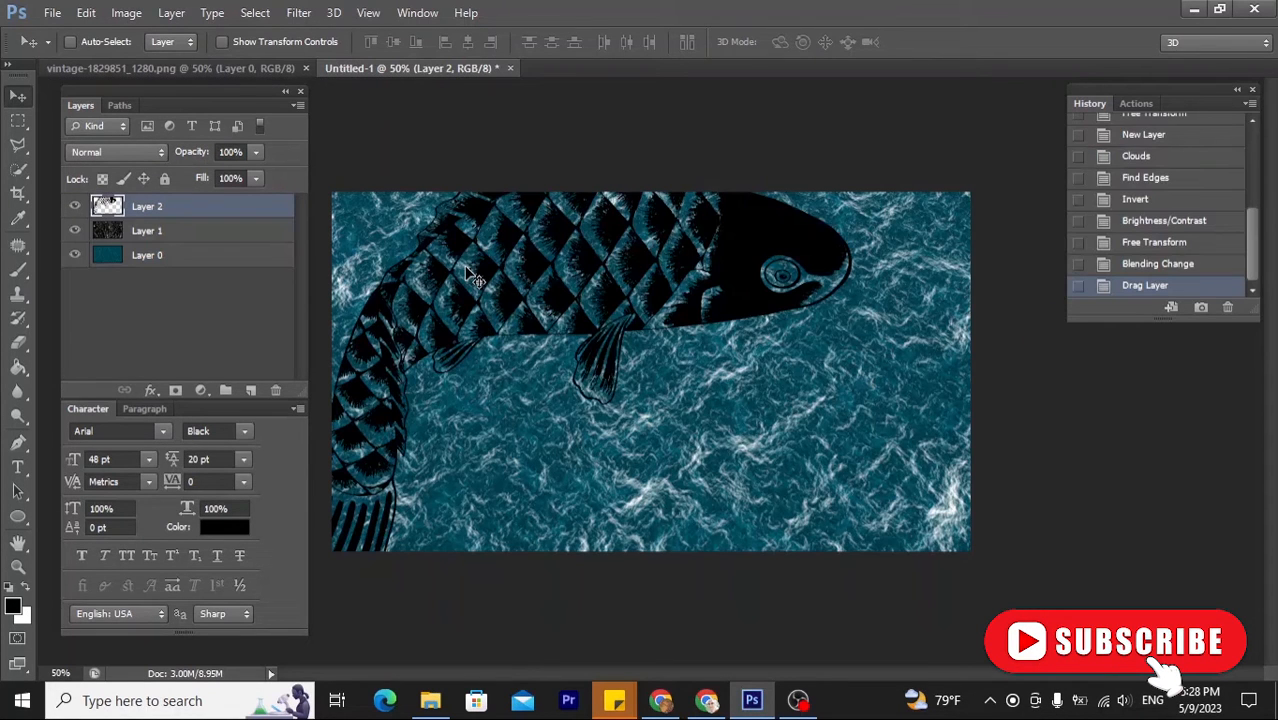
key(ctrl+t)
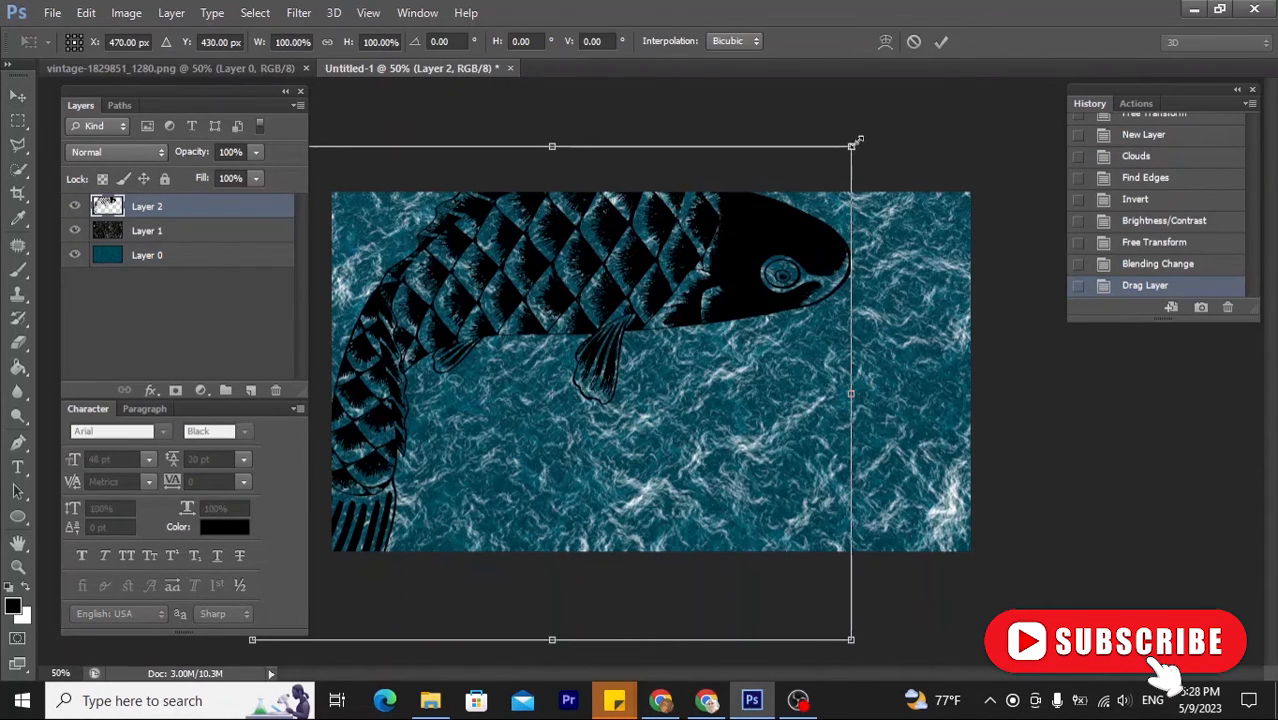
drag(855, 142, 702, 270)
drag(657, 330, 630, 299)
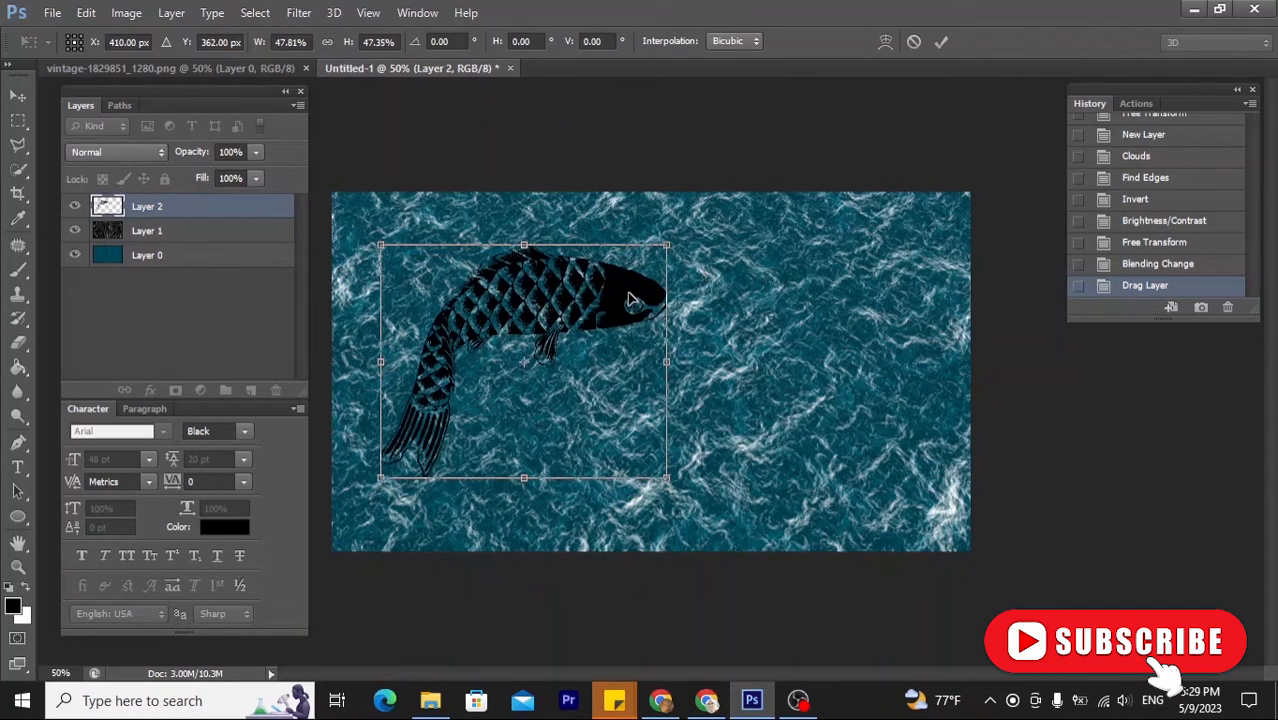
drag(524, 481, 525, 462)
click(939, 44)
Step: Add the text "Mon Fish" in black 48 pt Arial Black below the fish's head and nudge it slightly down and right
click(18, 467)
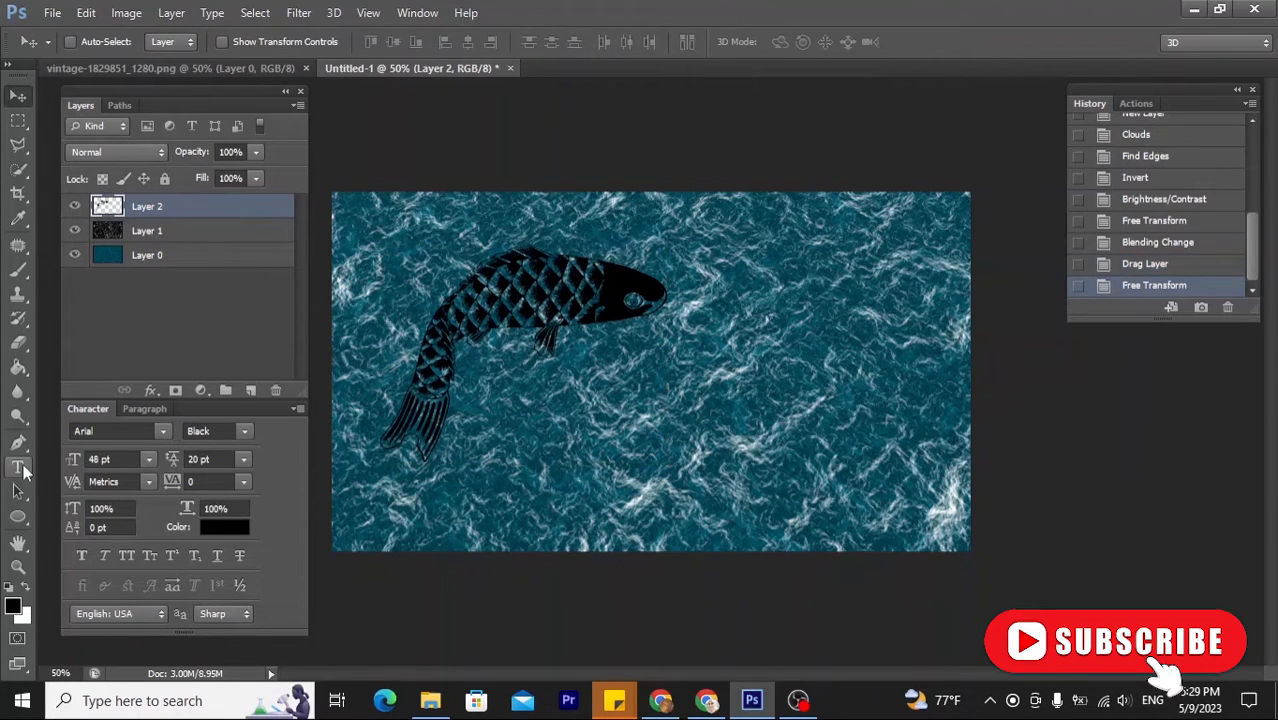
click(524, 398)
text(M)
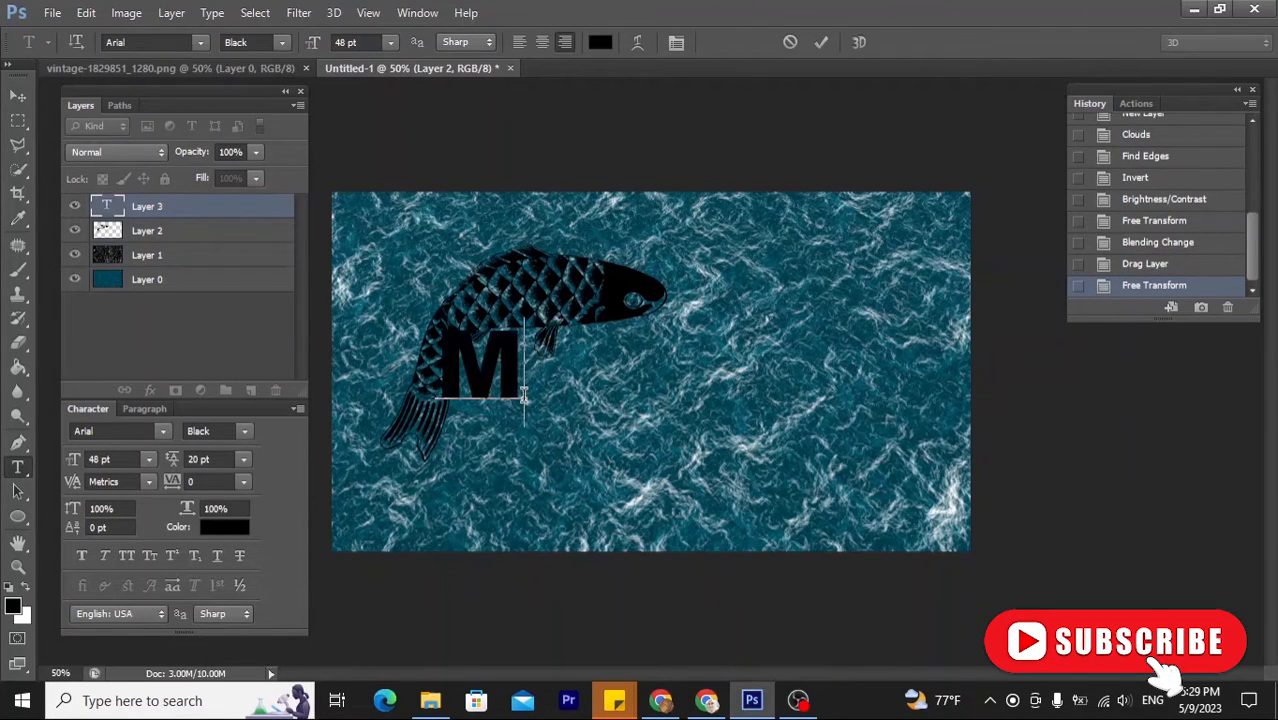
text(on Fish)
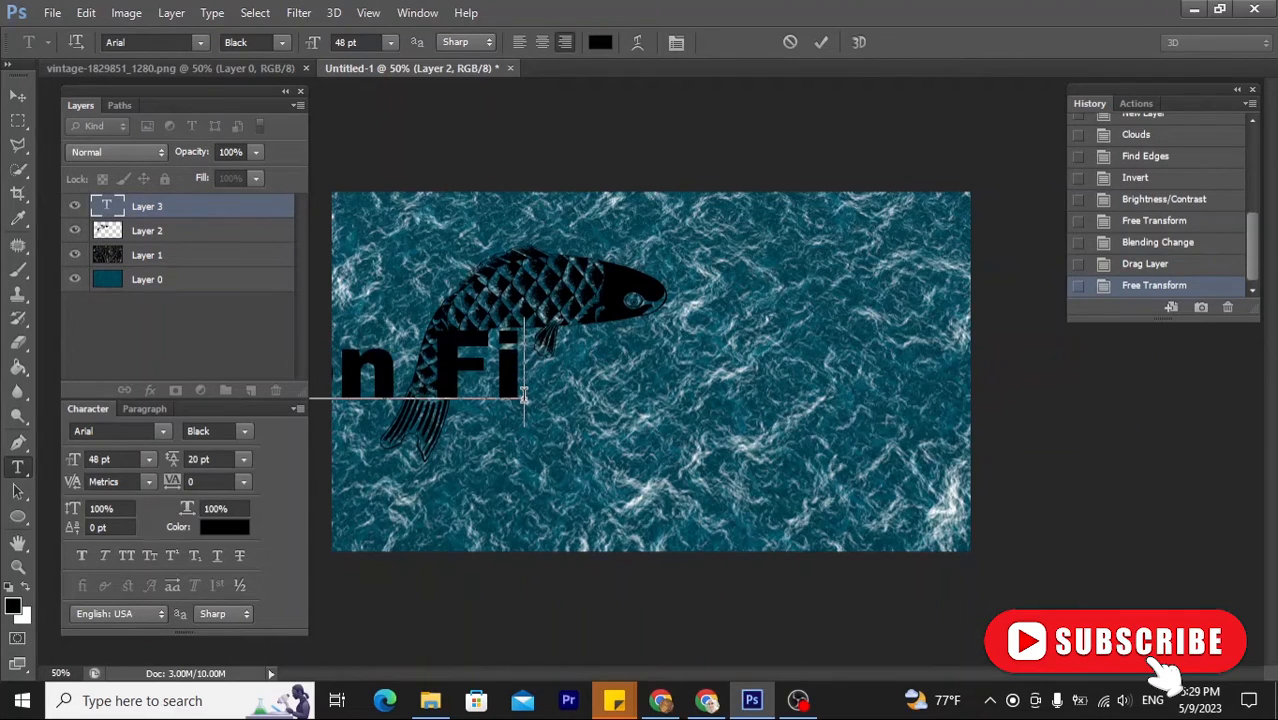
key(ctrl+a)
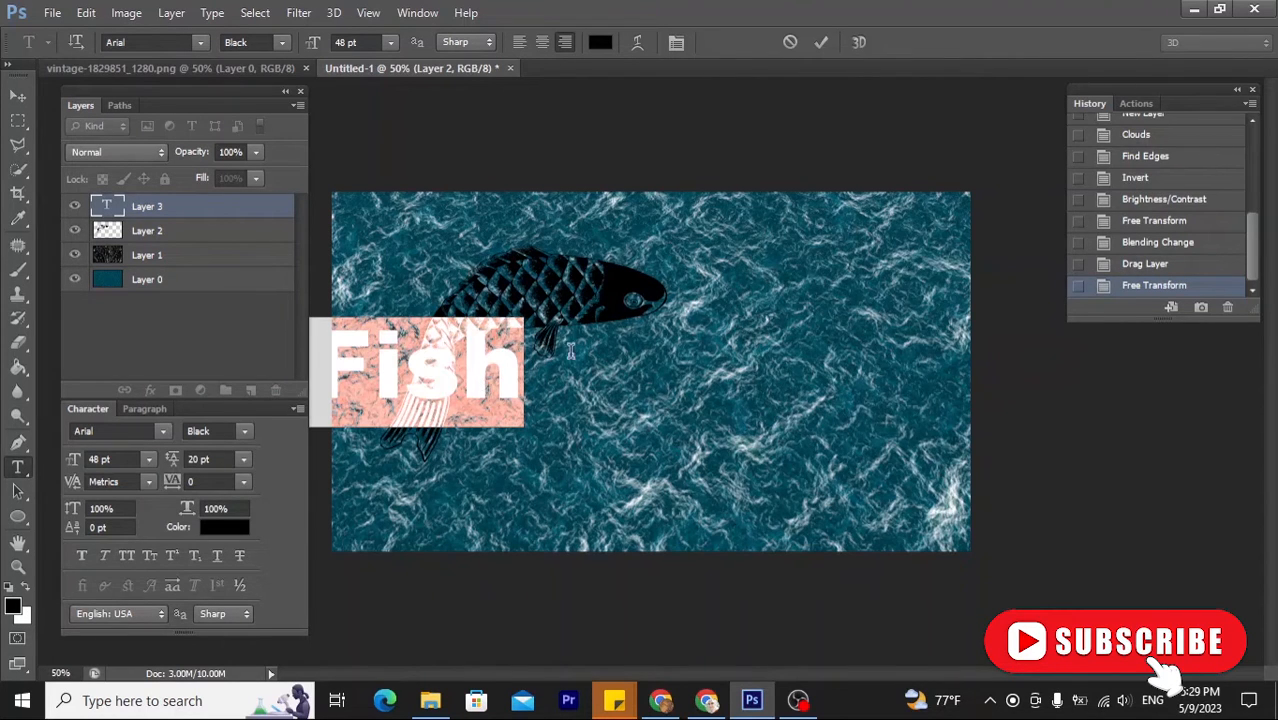
drag(1066, 310, 1277, 342)
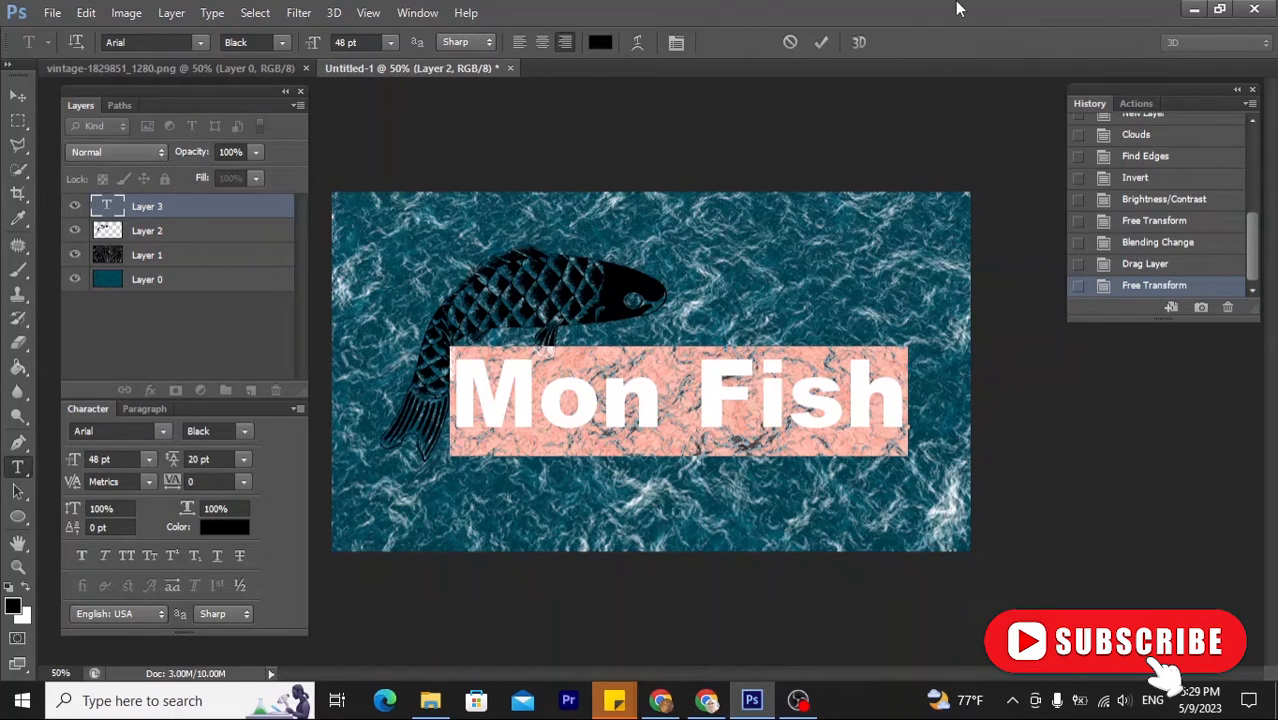
click(821, 42)
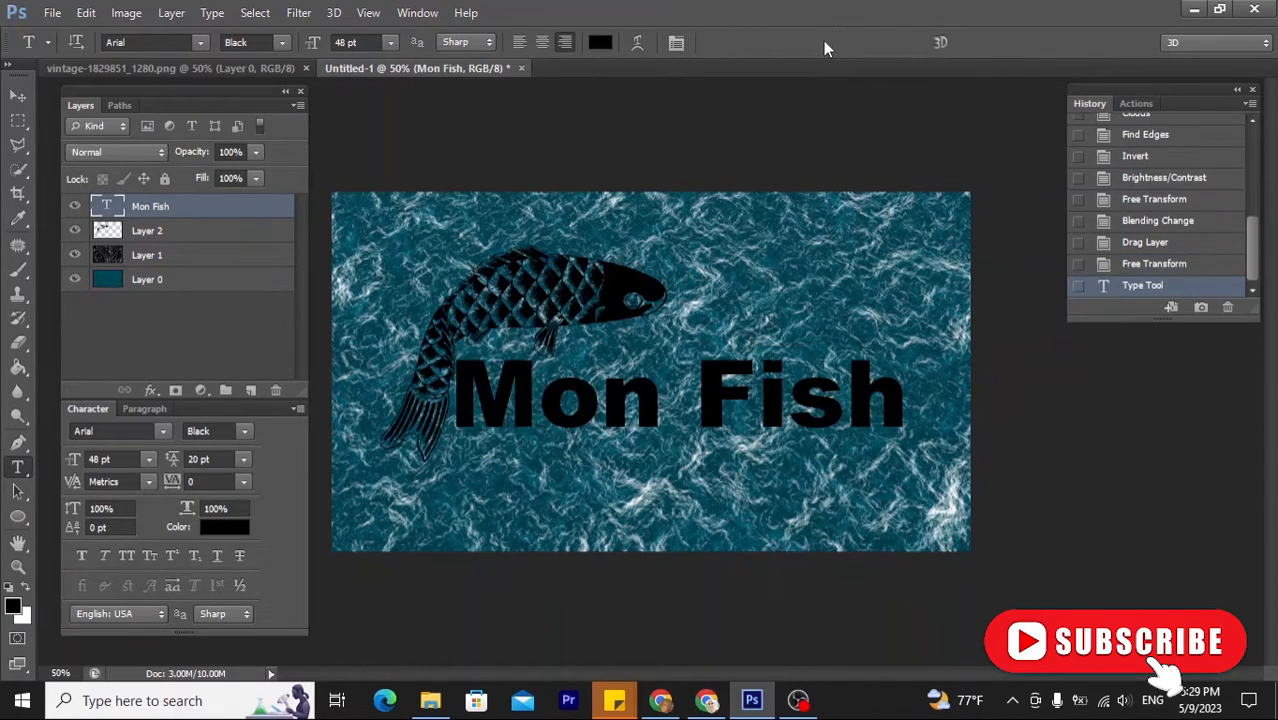
click(17, 97)
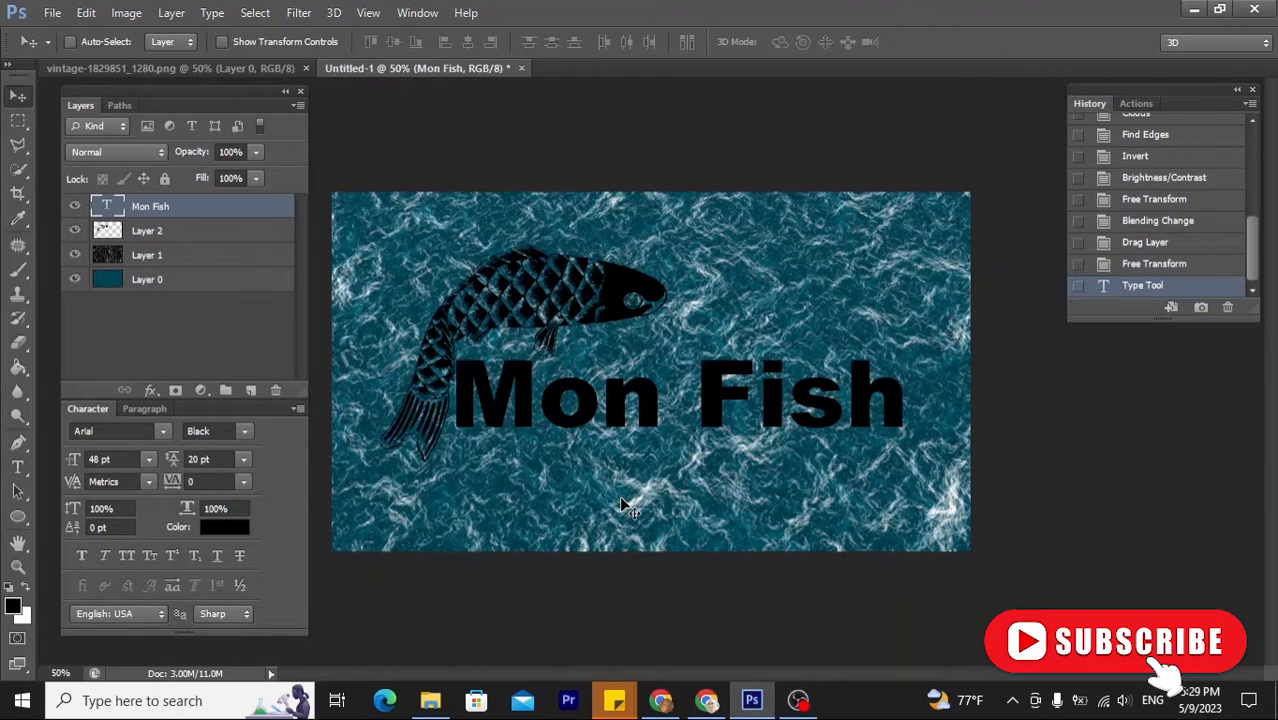
drag(620, 498, 628, 508)
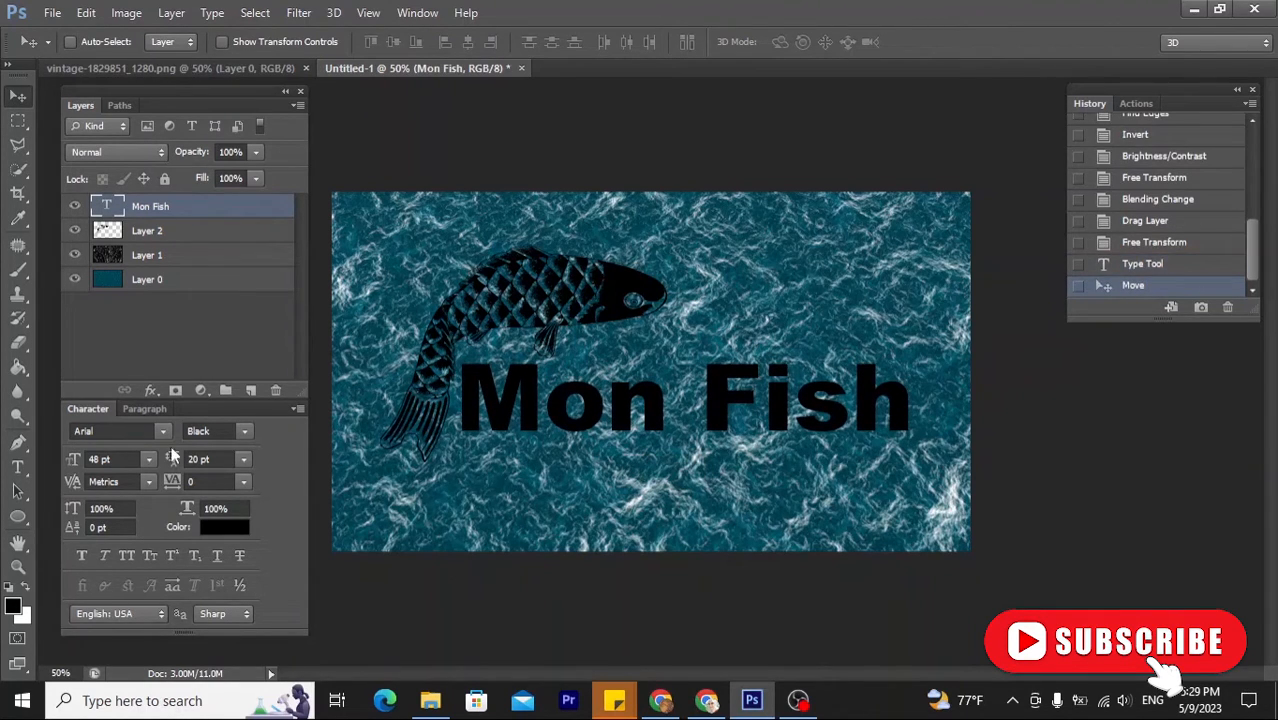
Step: Add a second text line reading "Fish Logo Design" and shift it below "Mon Fish"
click(18, 467)
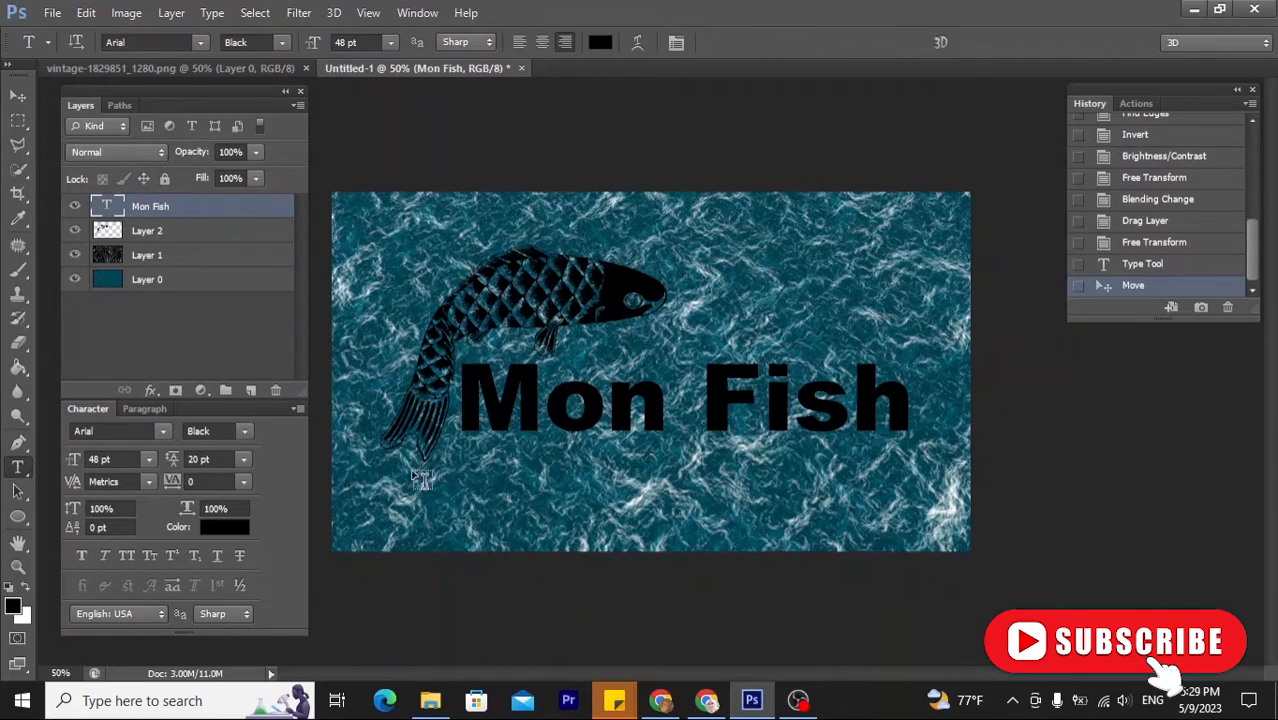
click(615, 481)
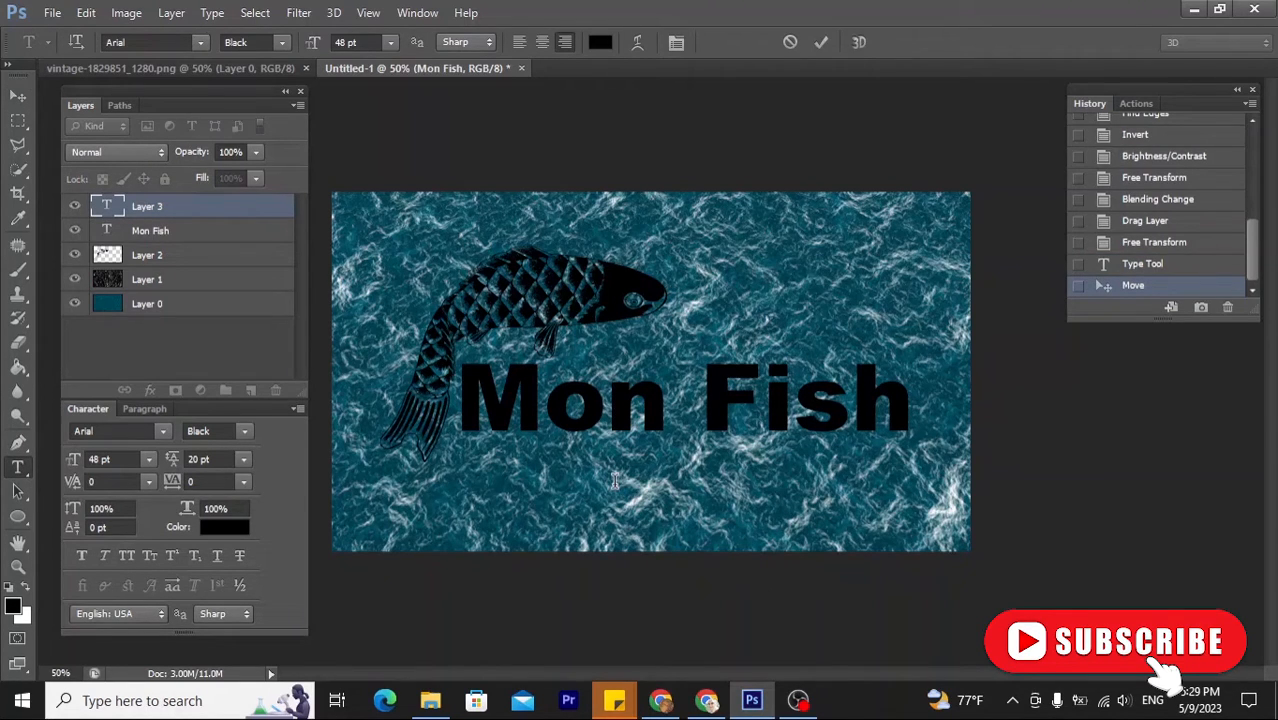
text(Fi)
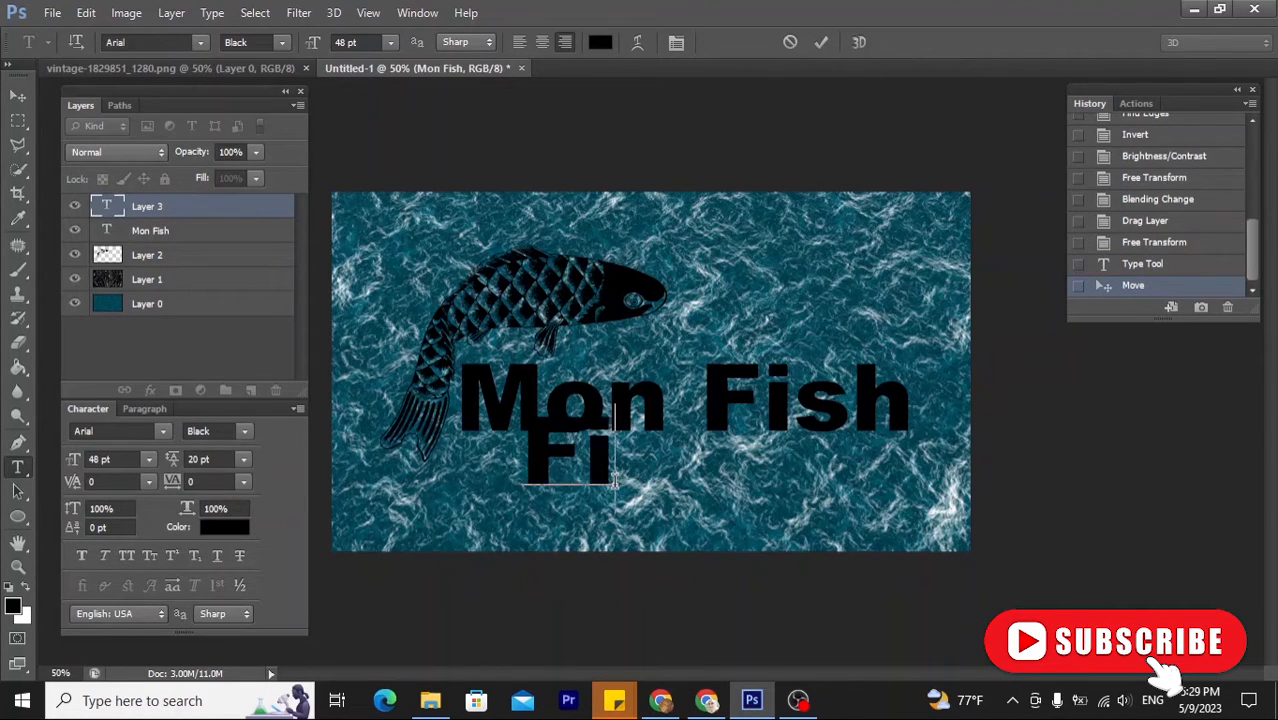
text(sh Lo)
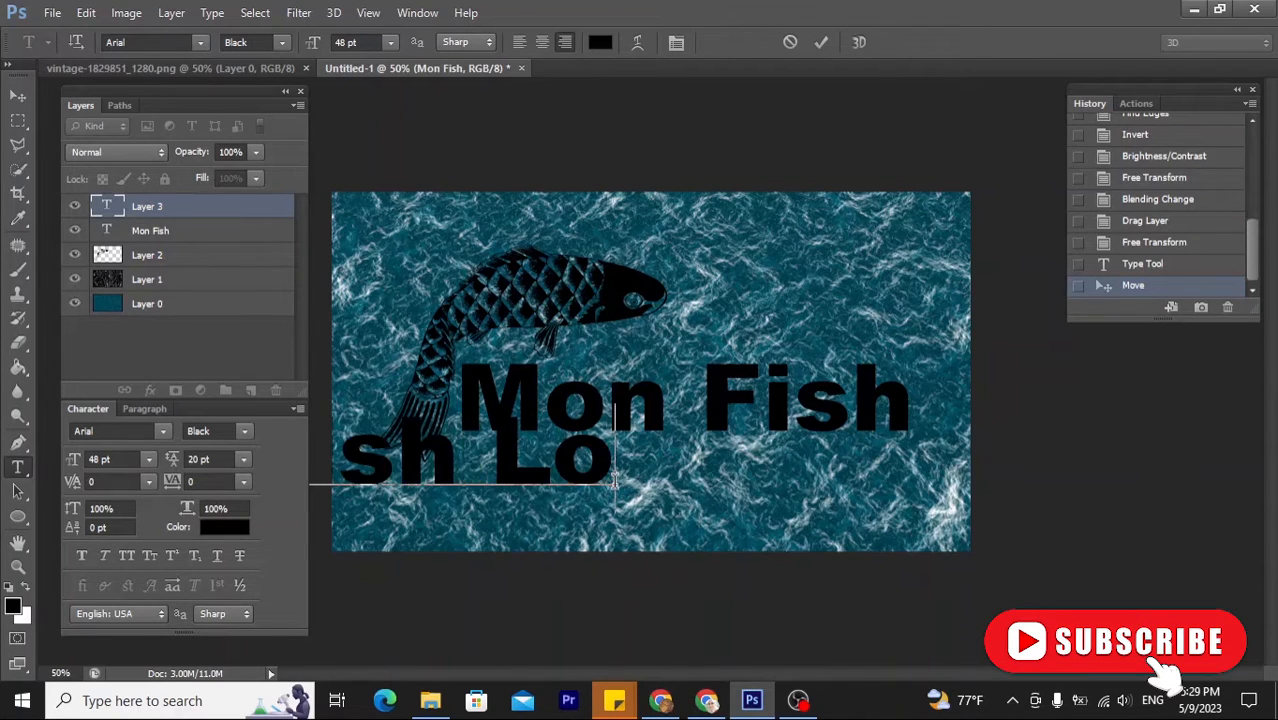
text(go D)
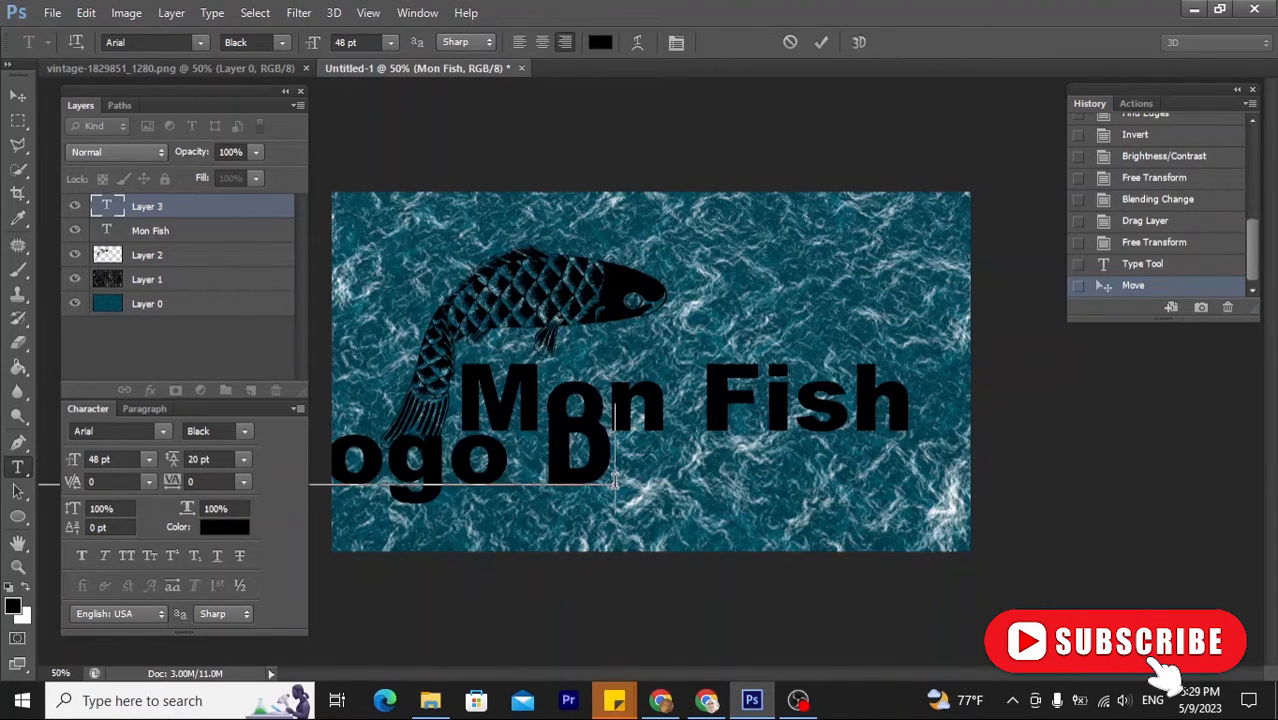
text(esign)
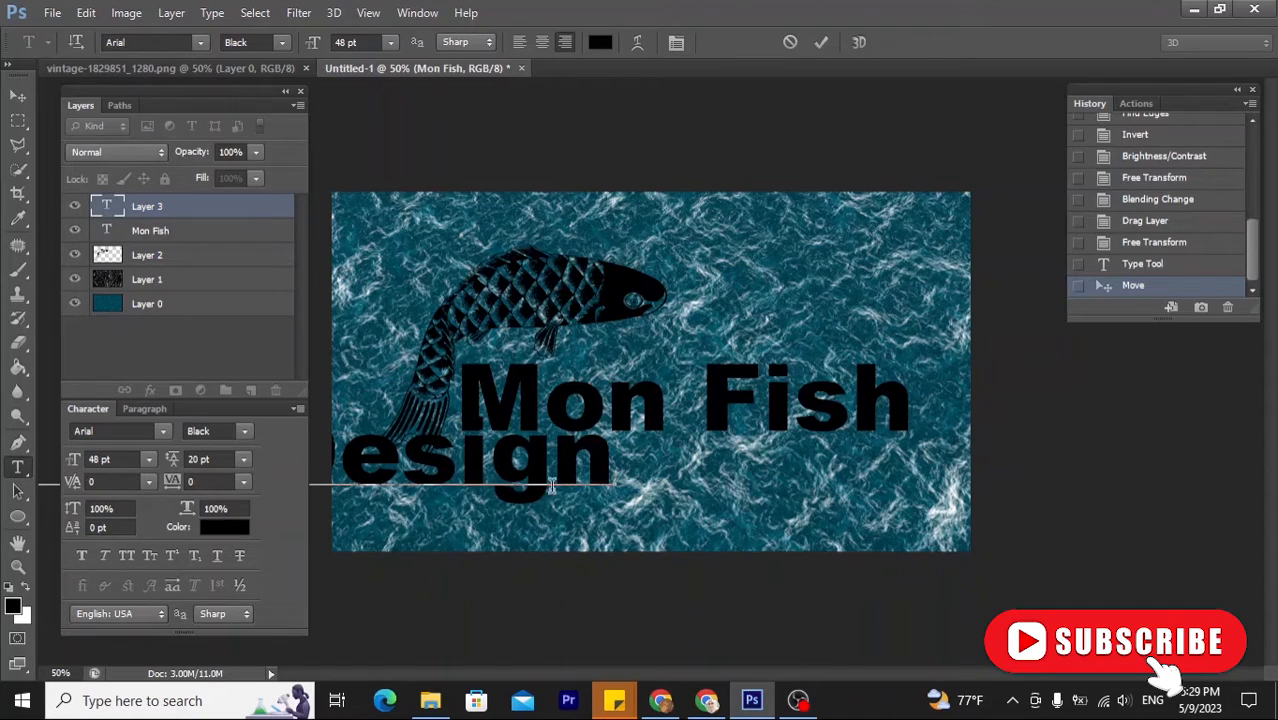
key(ctrl+a)
click(283, 42)
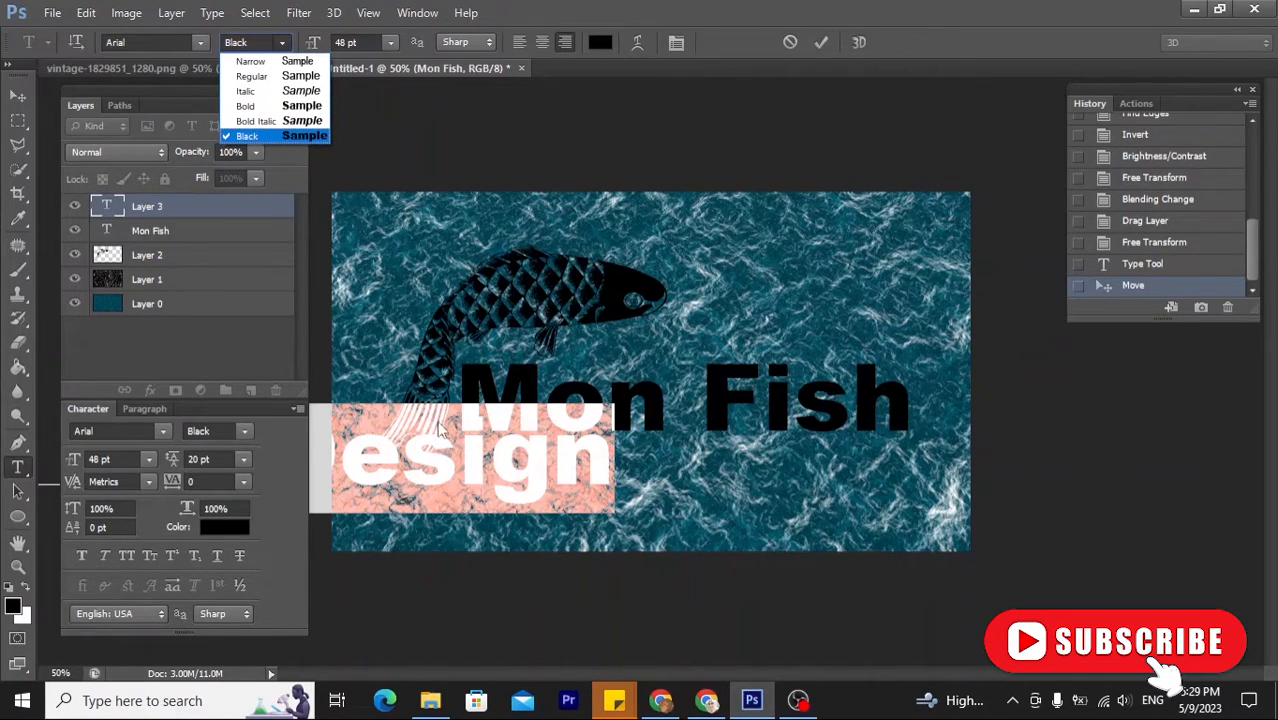
click(456, 446)
drag(668, 303, 1232, 345)
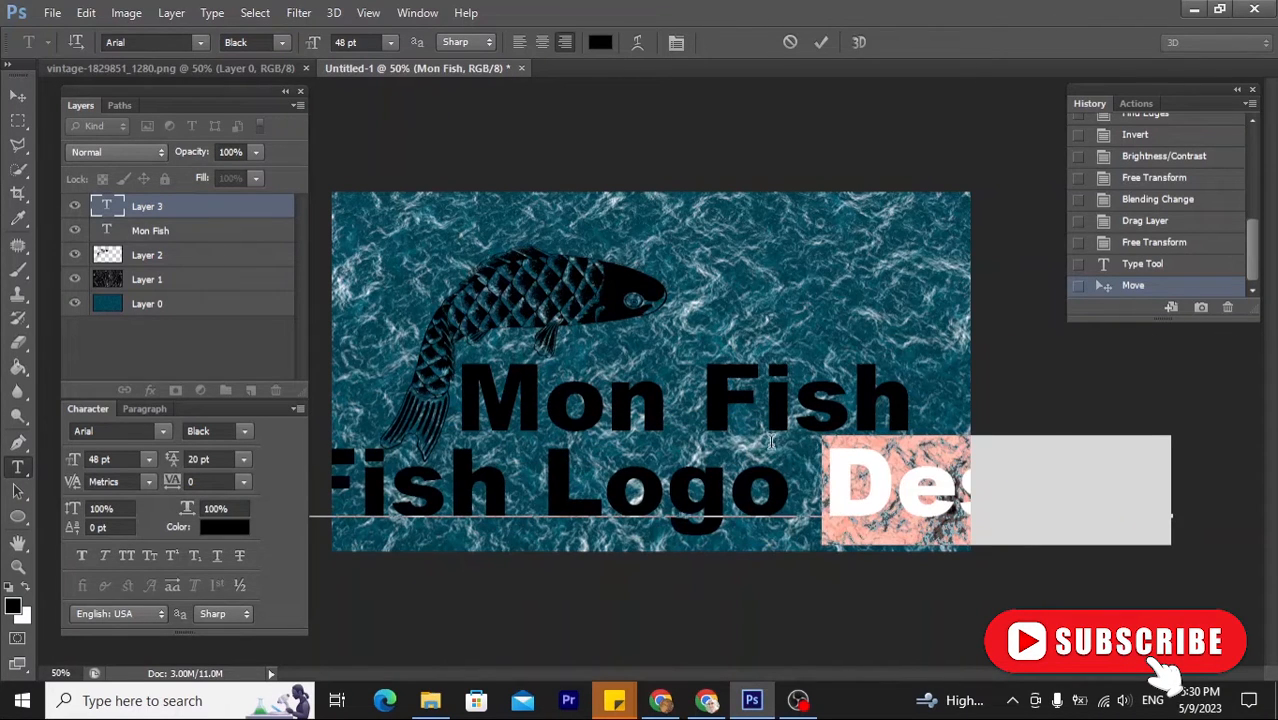
Step: Set the whole "Fish Logo Design" line to 30 pt Arial Regular and position it directly beneath "Mon Fish"
triple_click(727, 478)
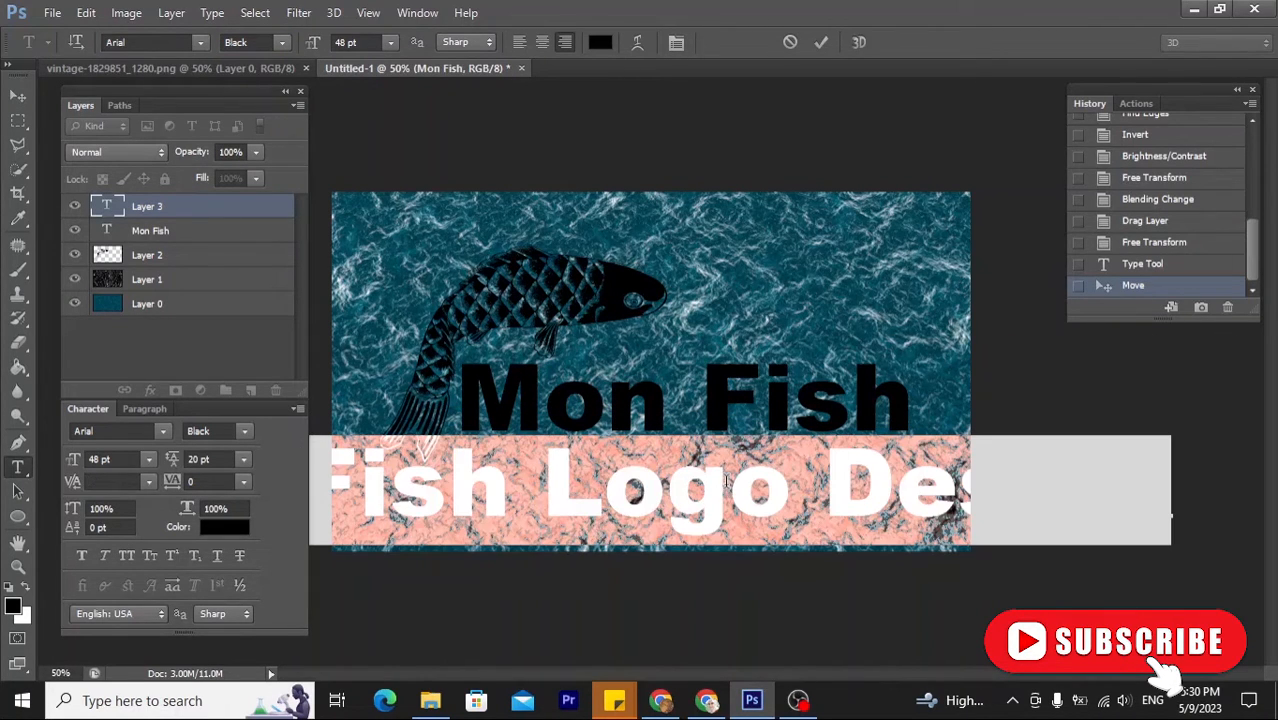
click(389, 42)
click(378, 277)
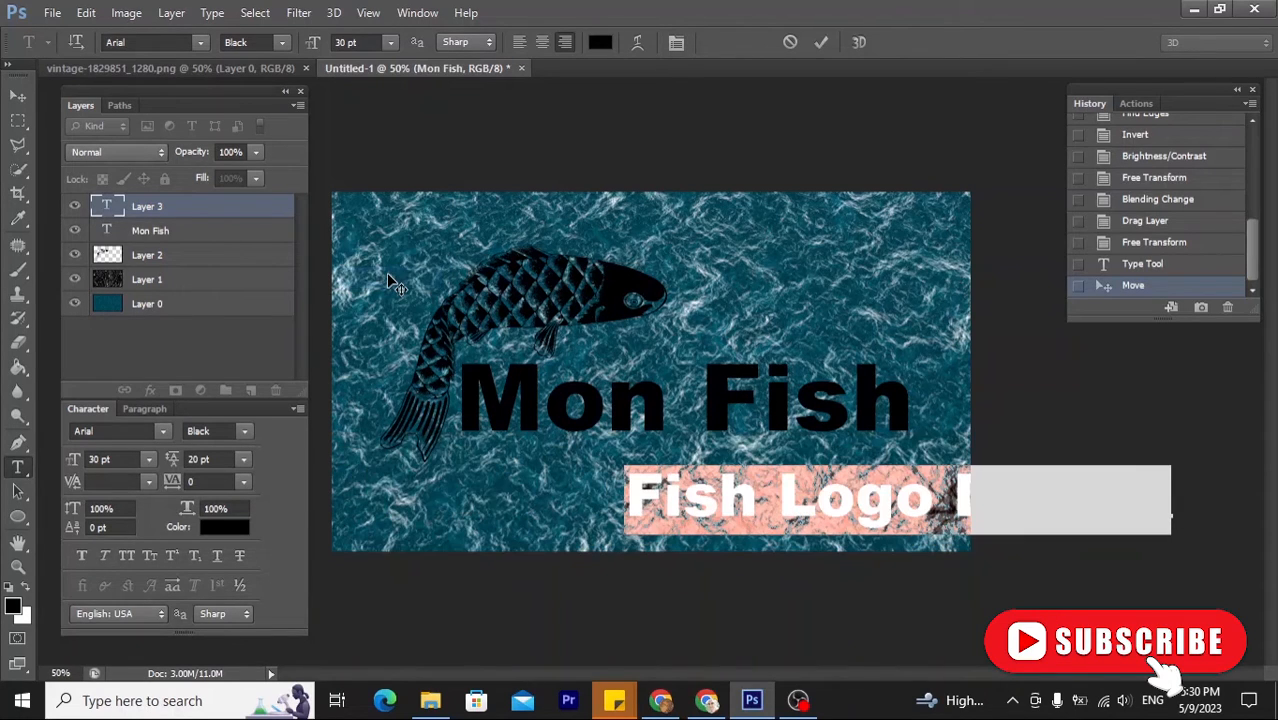
click(282, 40)
click(294, 75)
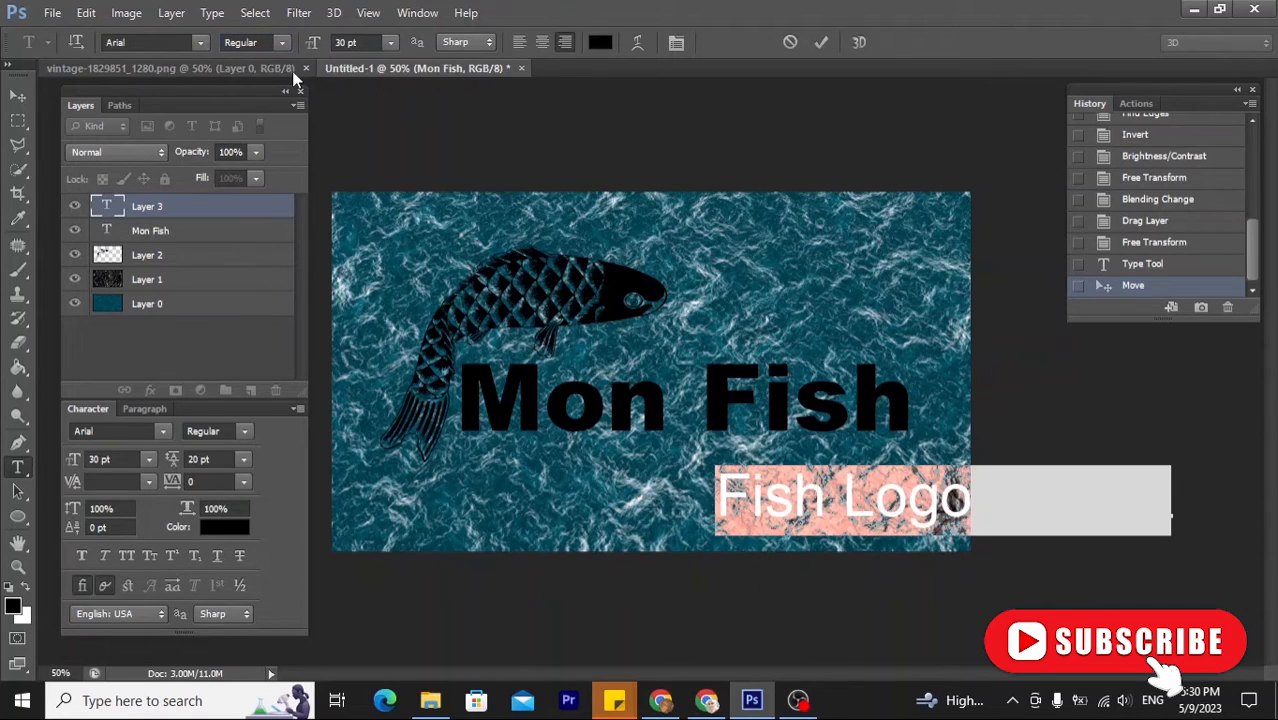
drag(728, 319, 499, 289)
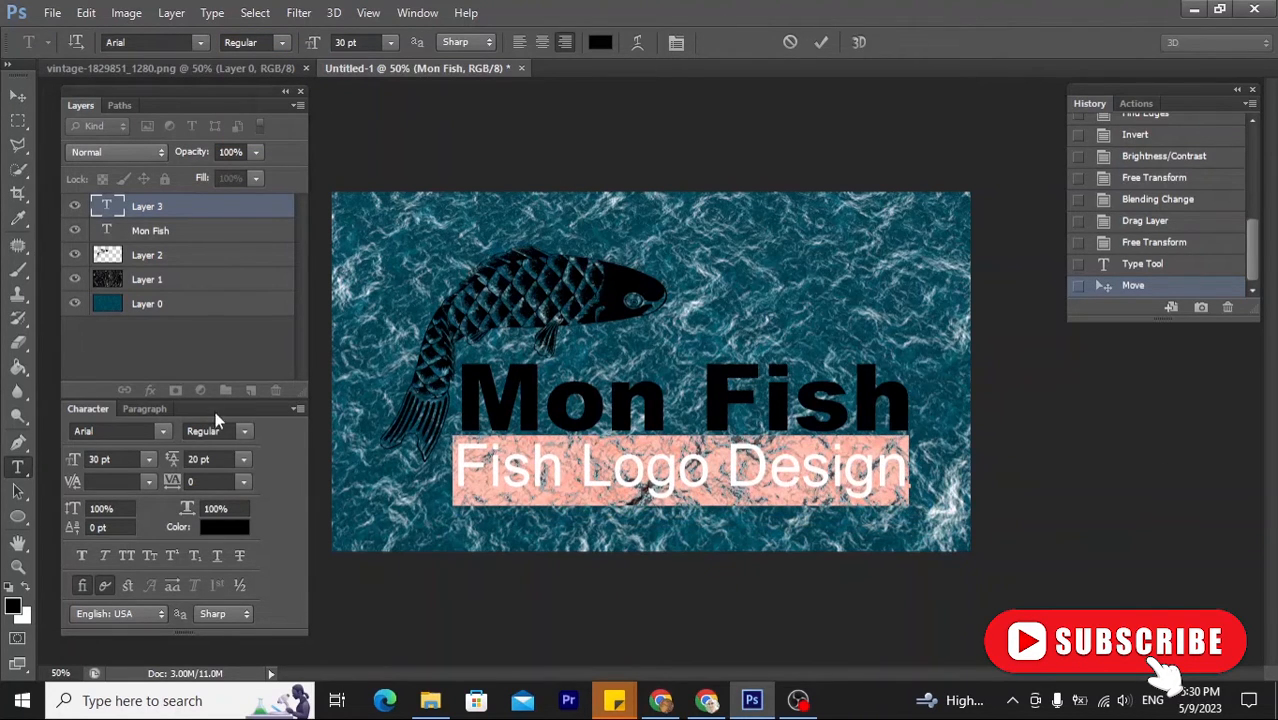
Step: Set the tracking of the "Fish Logo Design" line to -10 and commit the text
click(242, 482)
click(233, 294)
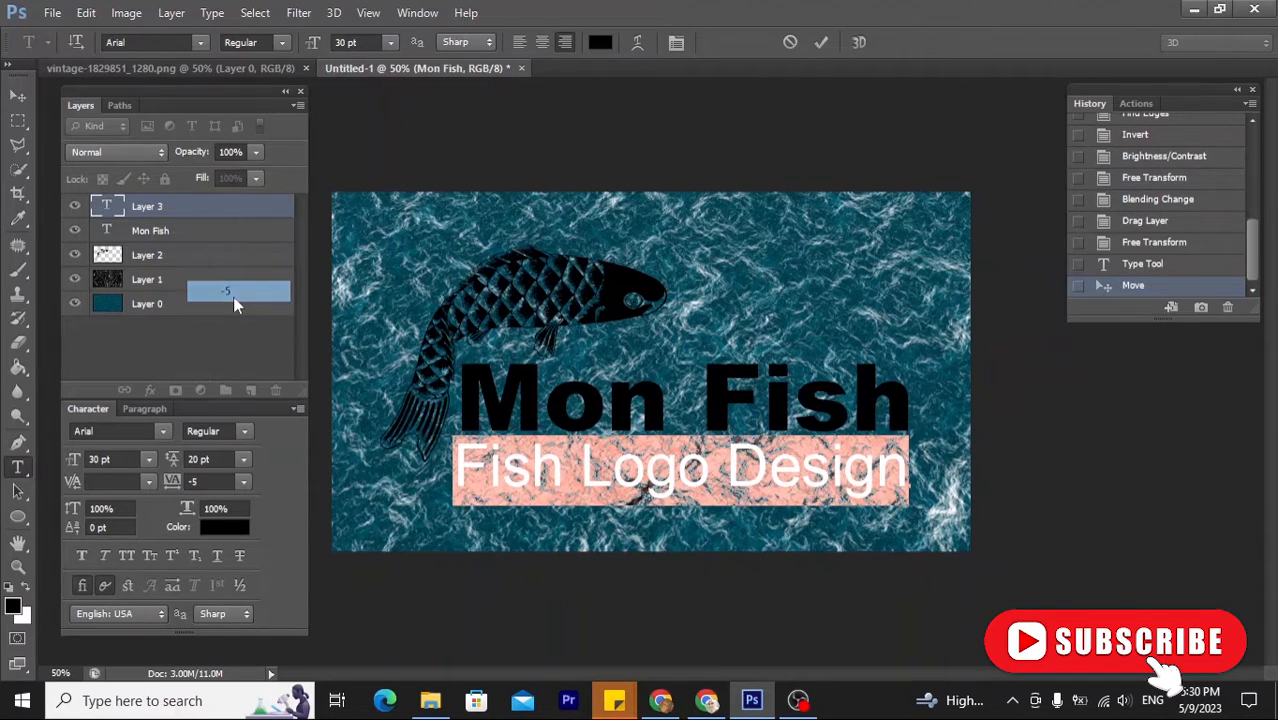
click(242, 481)
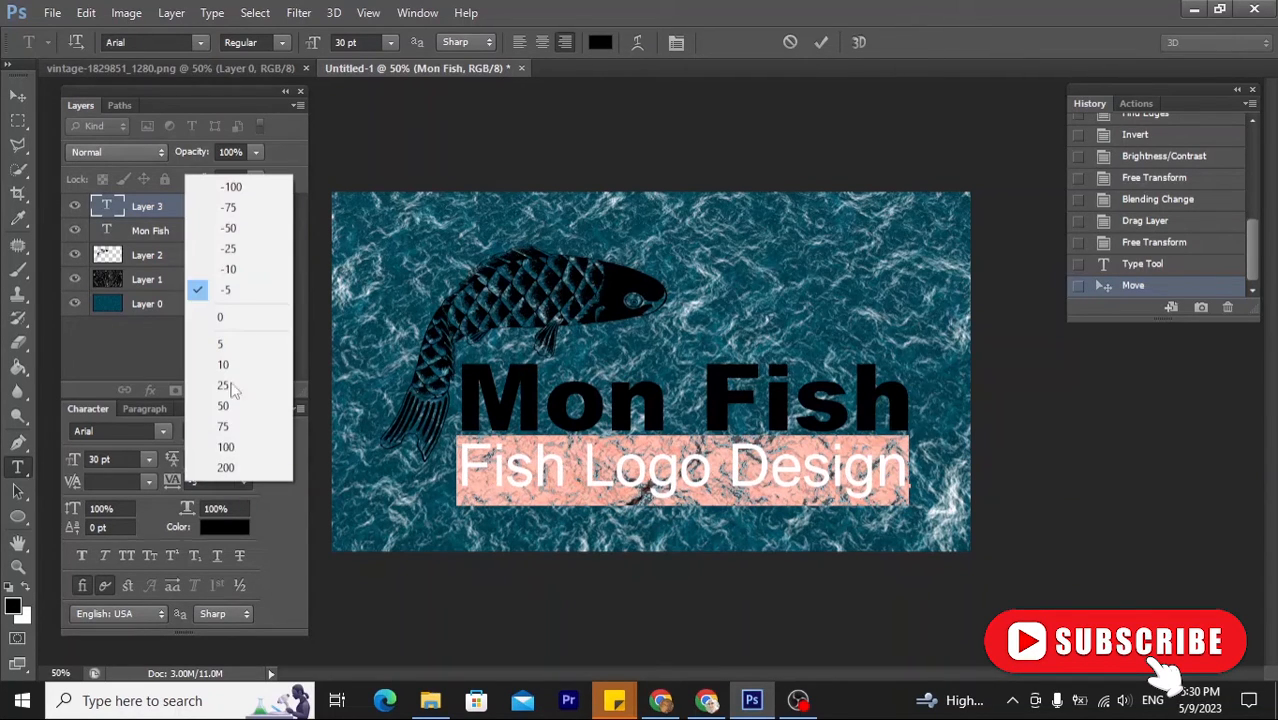
click(243, 267)
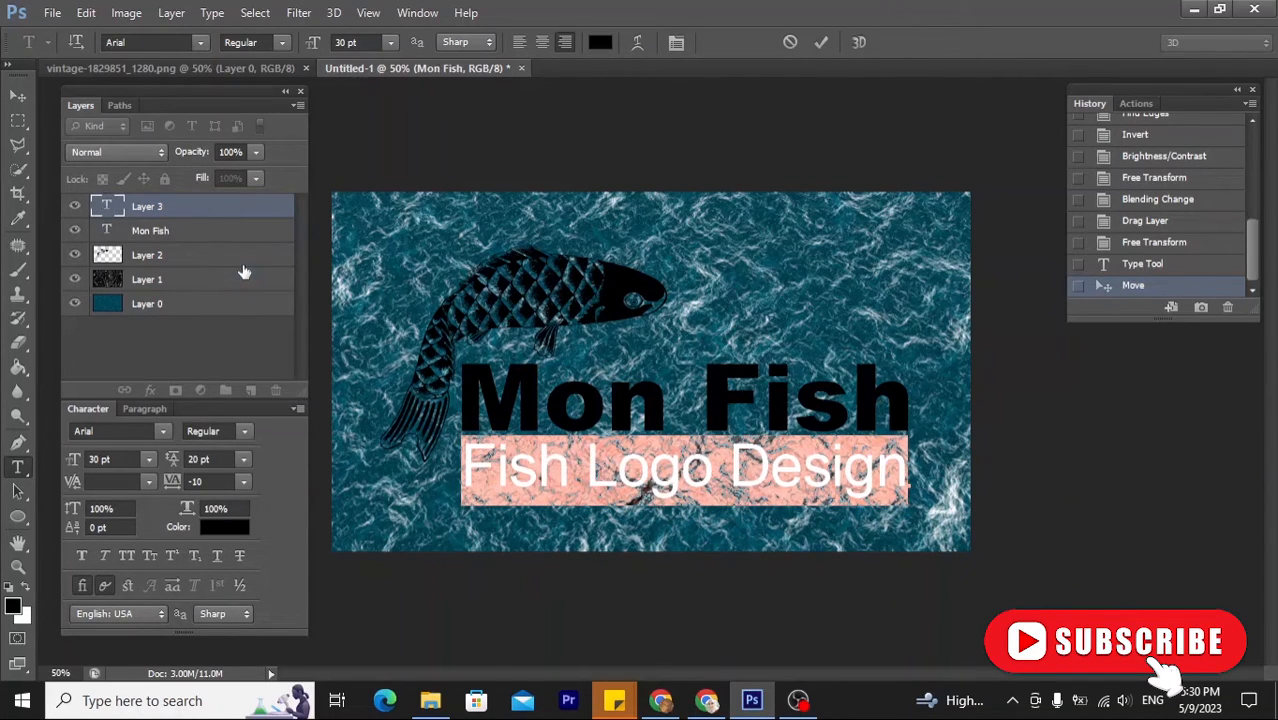
click(821, 43)
Step: Hide Layer 1 and Layer 0, and scale the "Fish Logo Design" text to 83.86% height and 99.92% width to match the line above
click(74, 279)
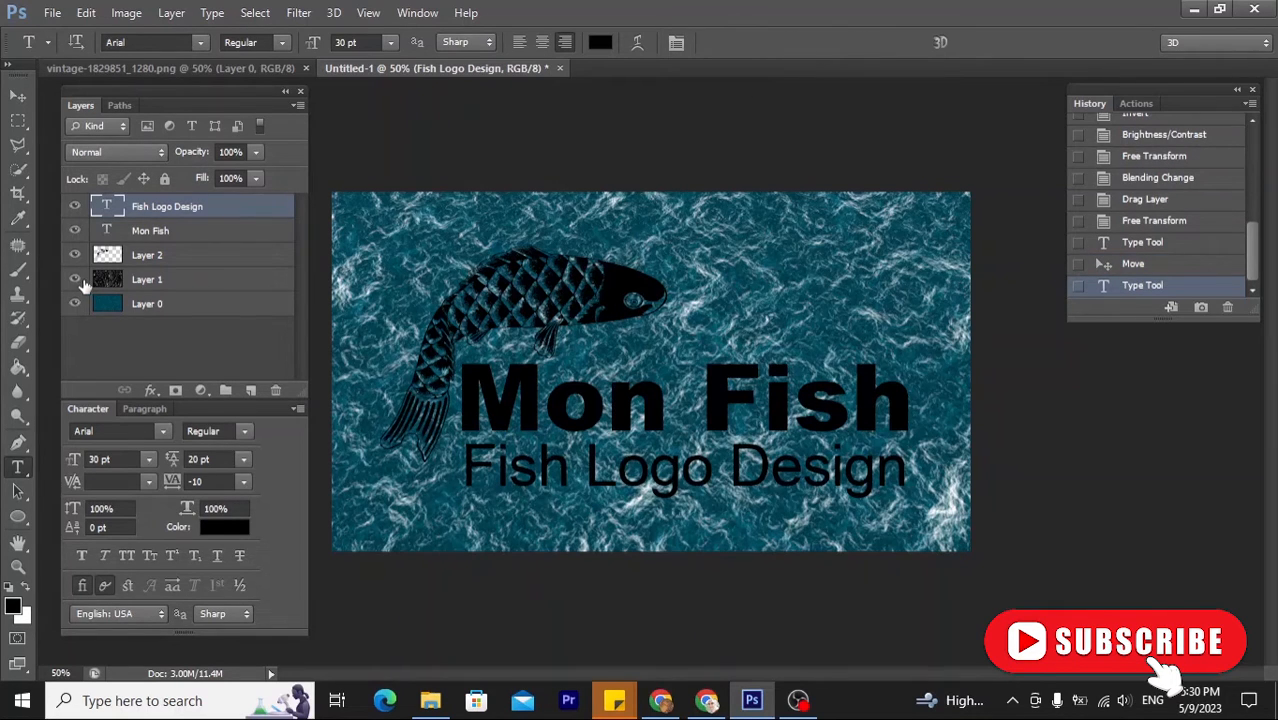
click(74, 304)
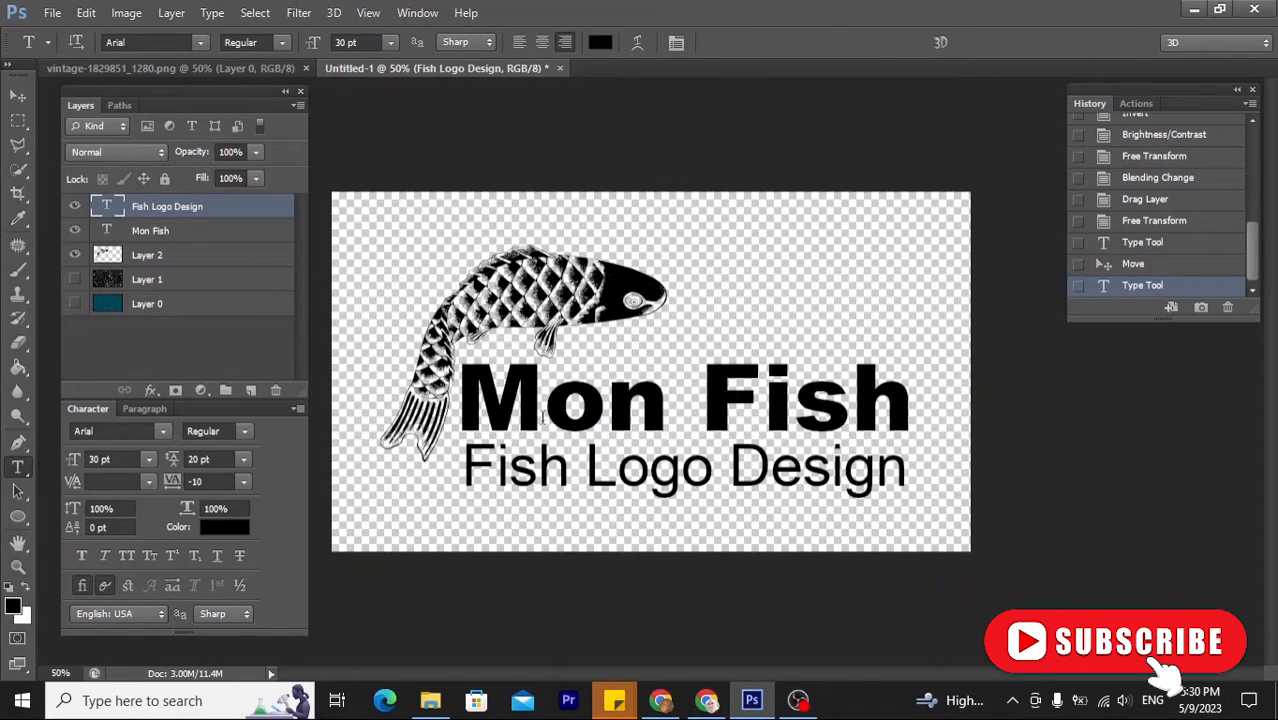
key(ctrl+t)
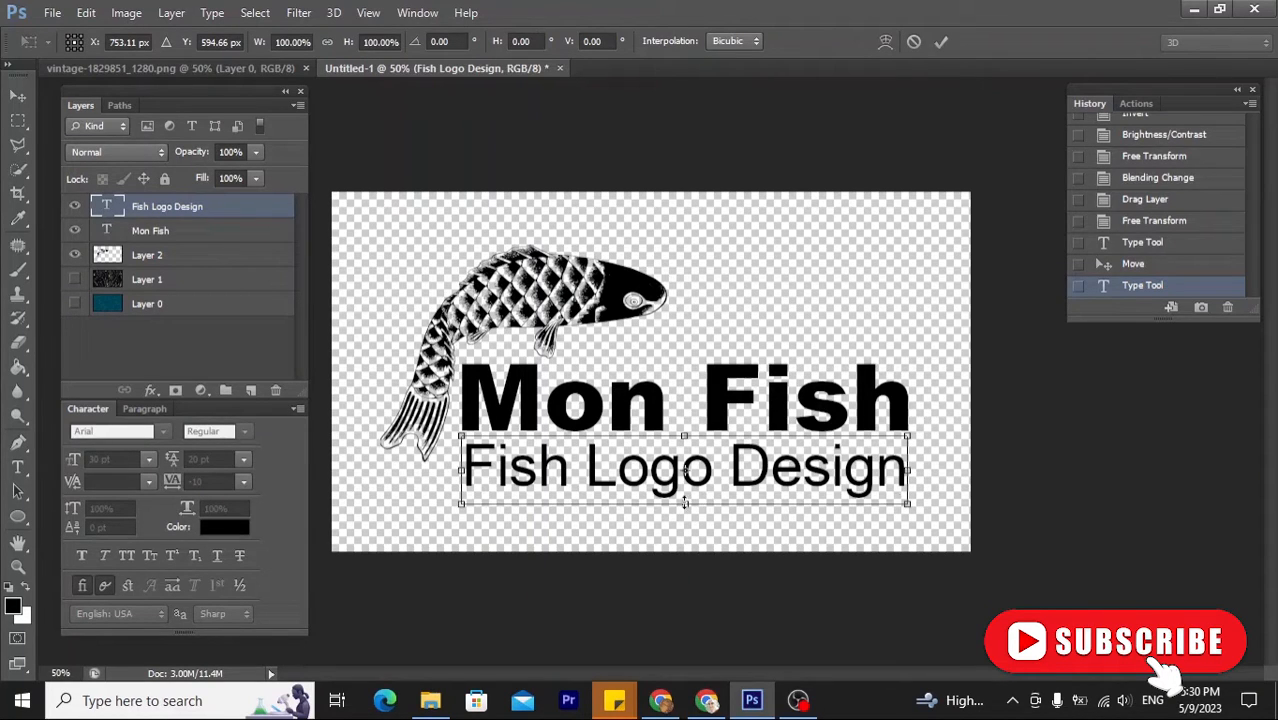
drag(684, 503, 684, 491)
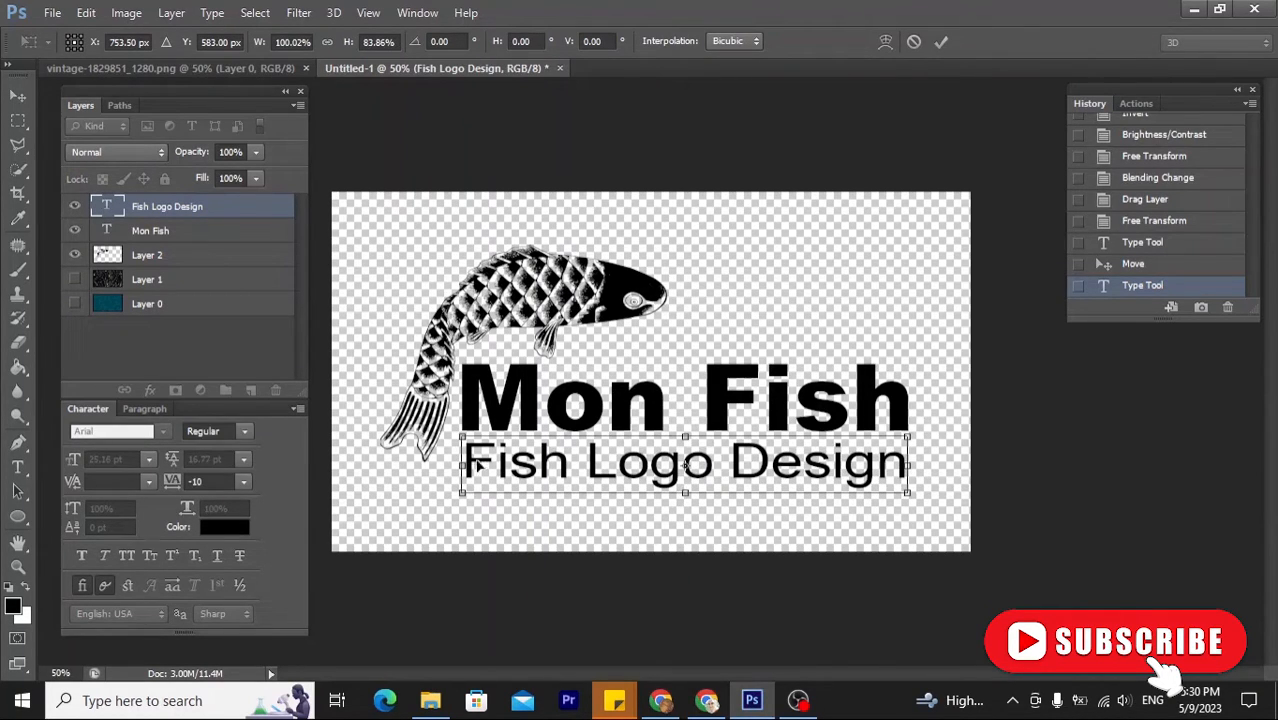
drag(465, 466, 465, 467)
Step: Widen the "Fish Logo Design" text to 101.60% so its left and right edges align with "Mon Fish"
key(ctrl+plus)
key(ctrl+plus)
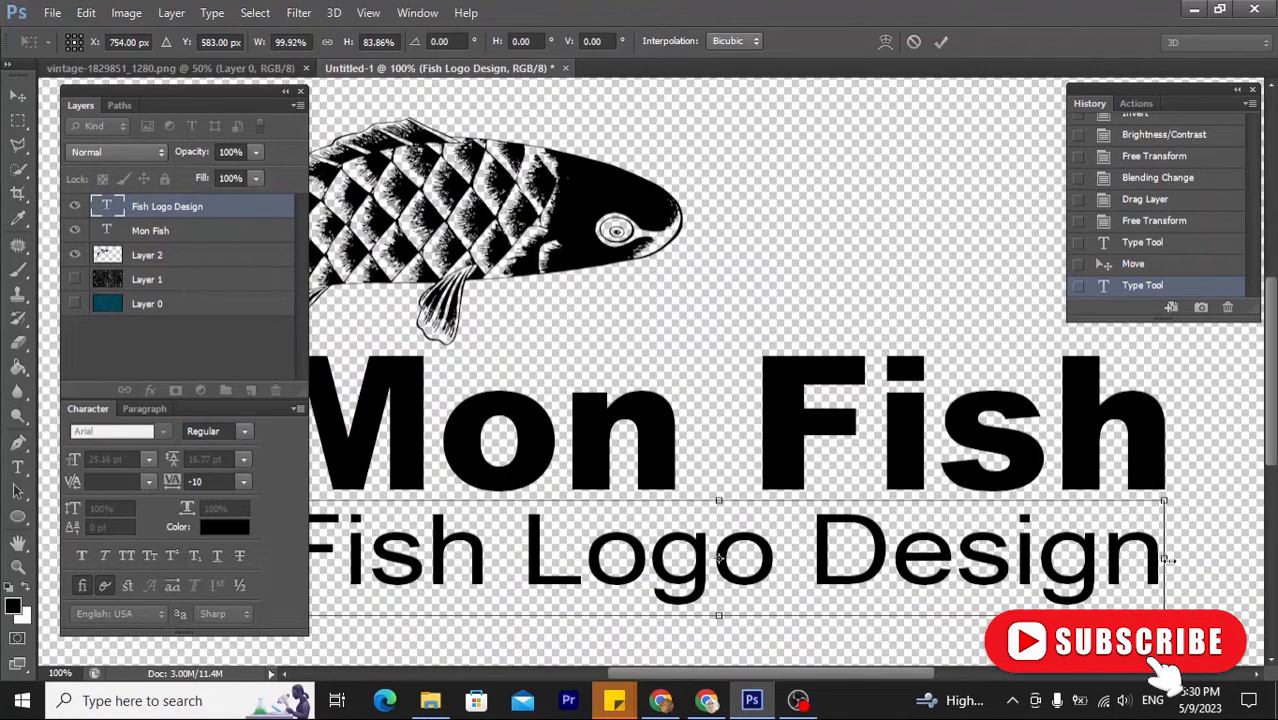
drag(1166, 560, 1166, 558)
key(ctrl+plus)
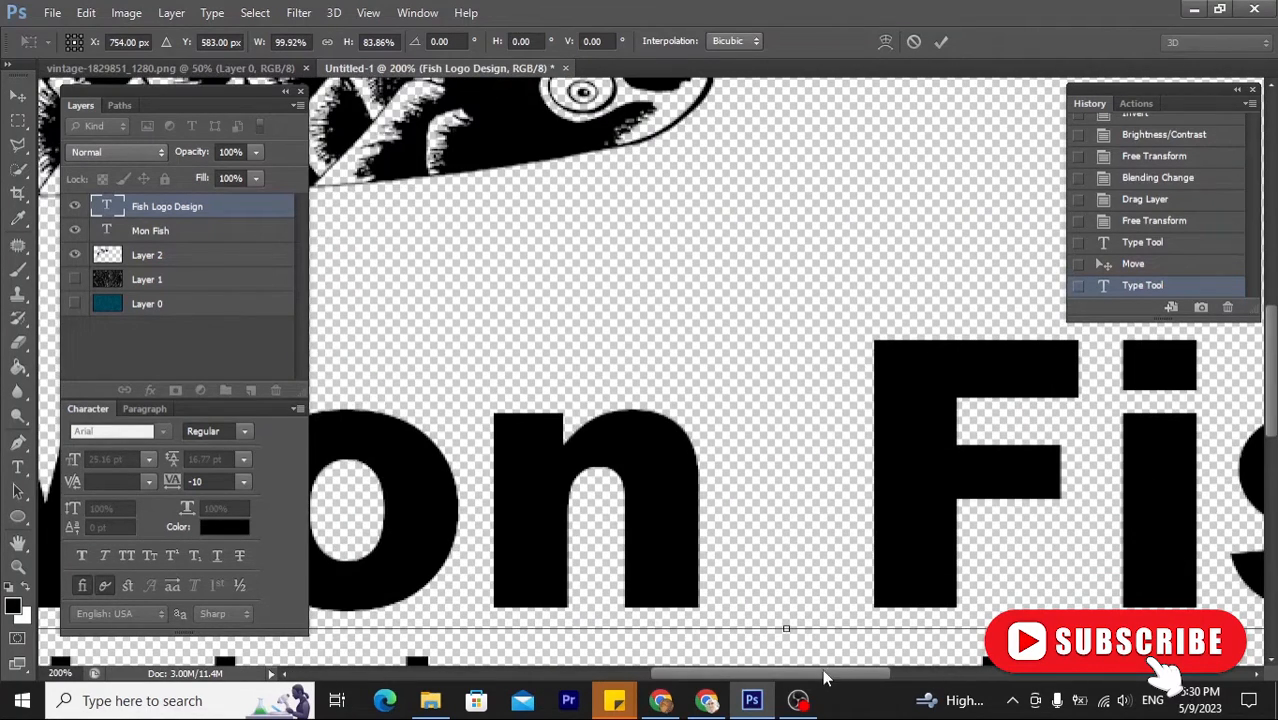
drag(822, 674, 937, 688)
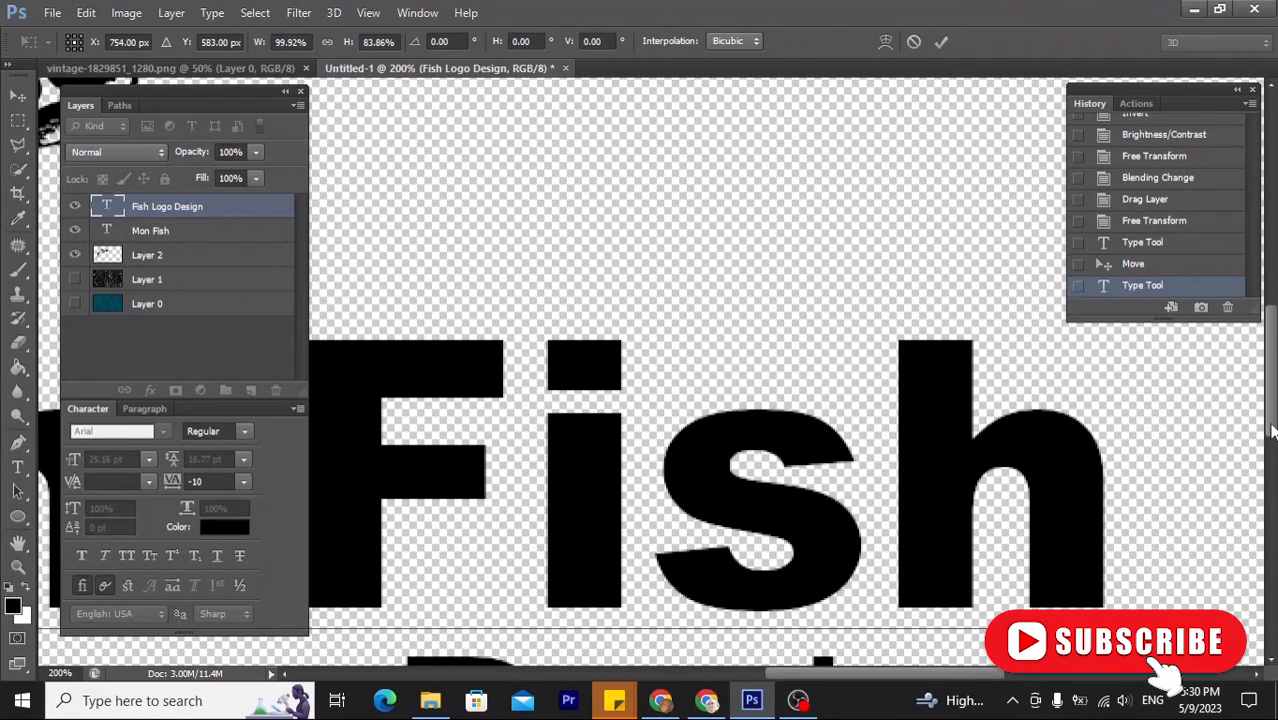
drag(1272, 430, 1272, 535)
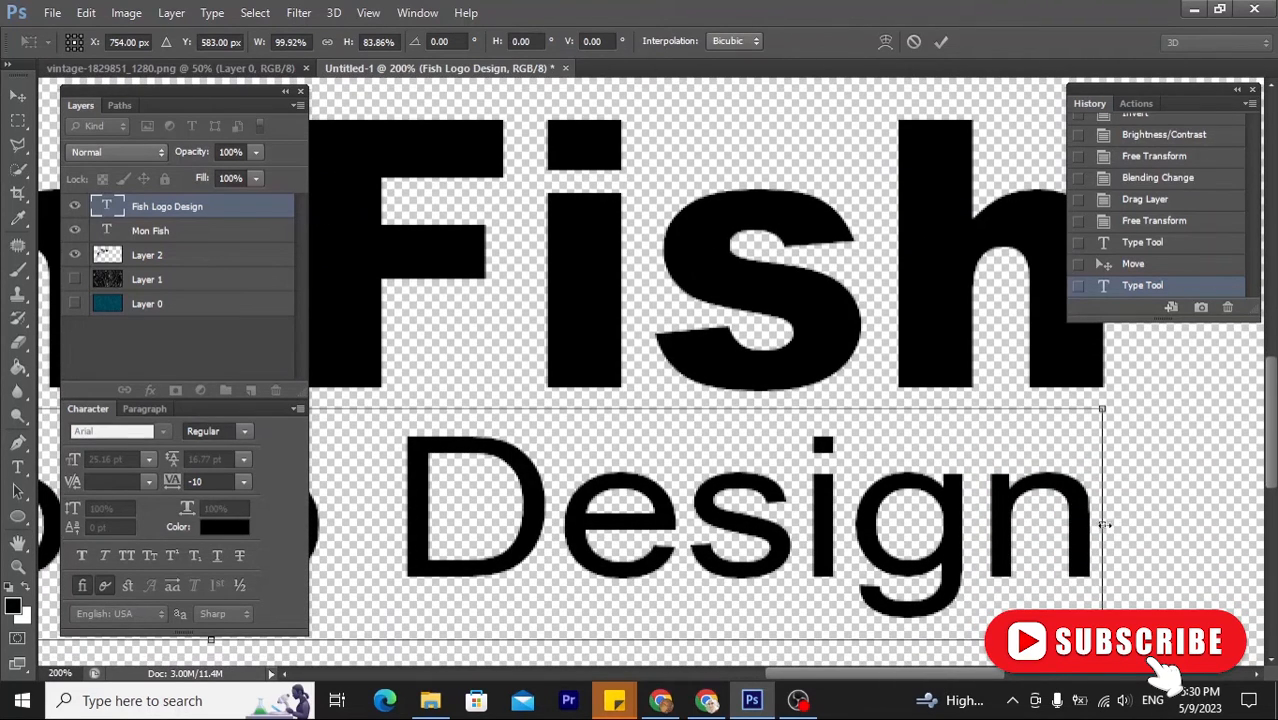
drag(1104, 524, 1113, 524)
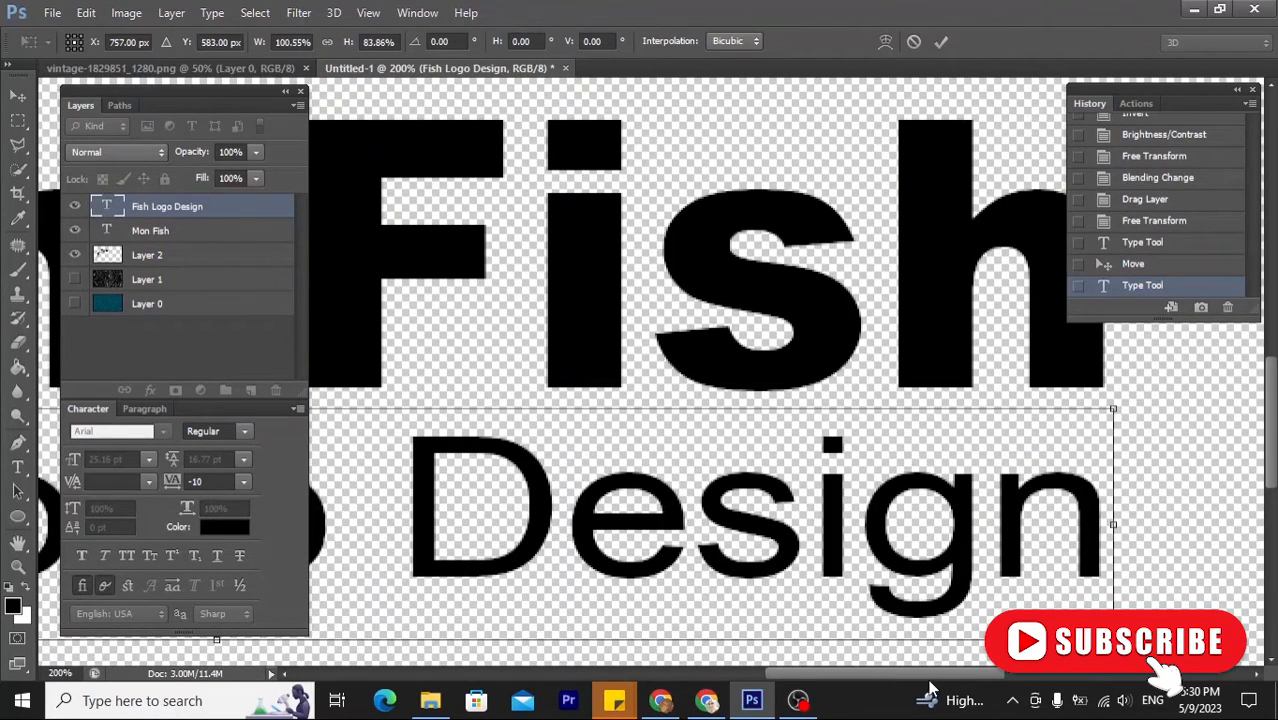
mouse_move(930, 688)
mouse_down()
mouse_move(680, 670)
mouse_move(663, 654)
mouse_up()
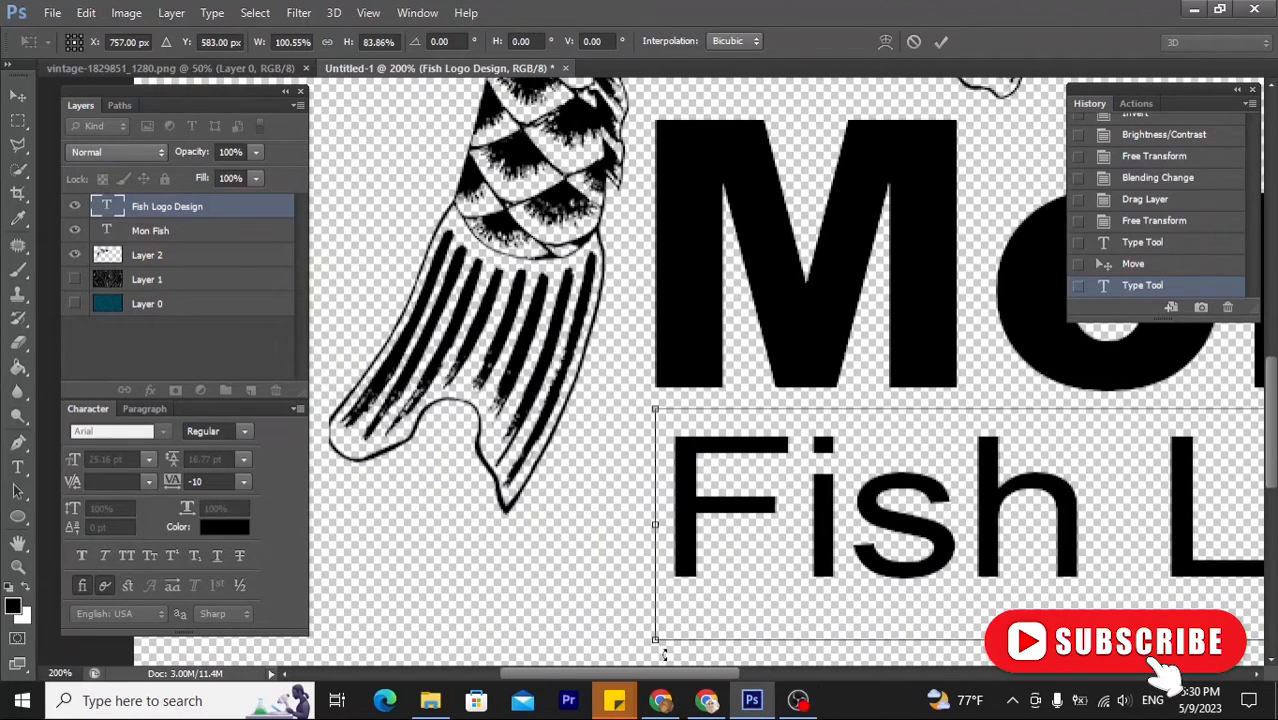
drag(653, 525, 638, 524)
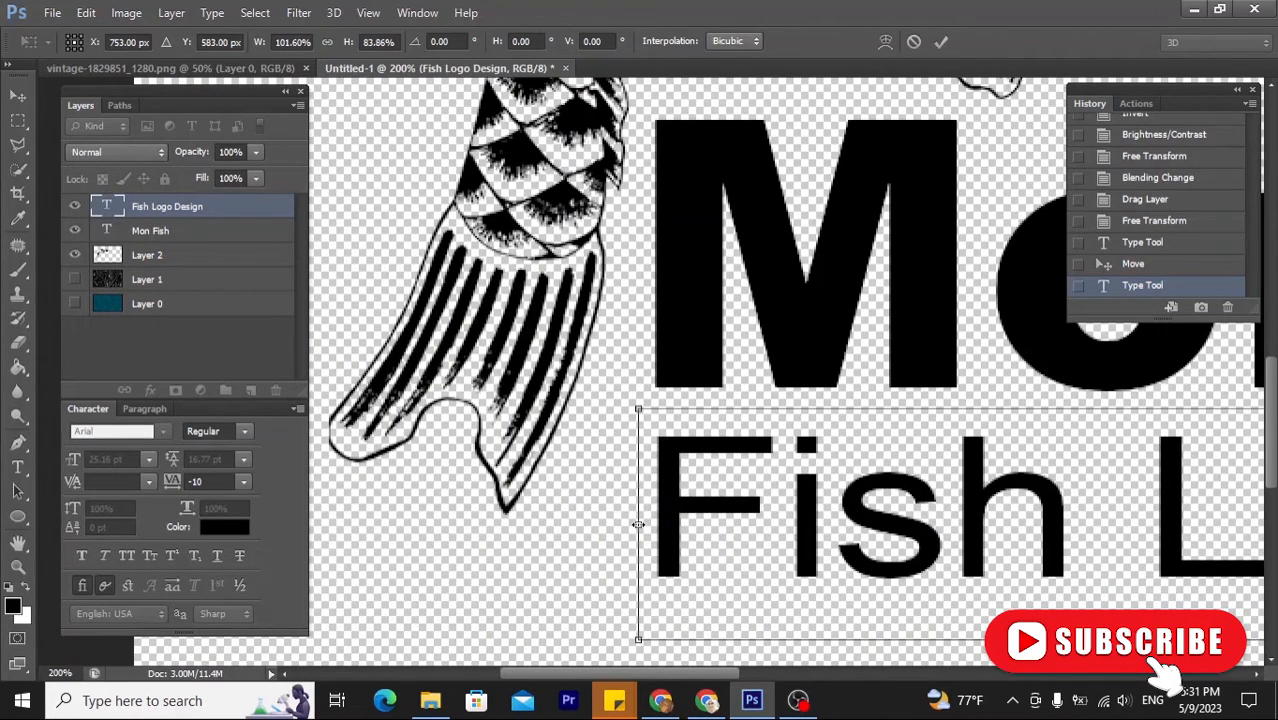
Step: Slightly reduce the height of the "Fish Logo Design" text from its lower edge and apply the transform
key(ctrl+minus)
key(ctrl+minus)
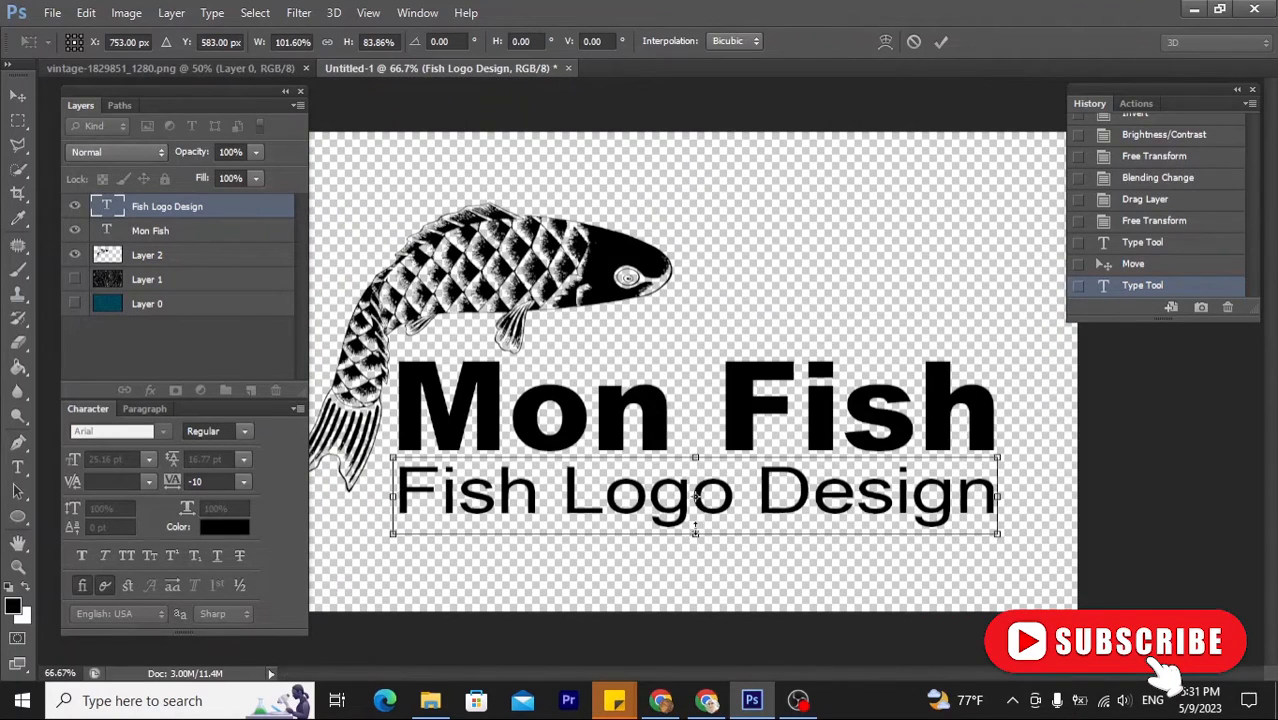
drag(695, 535, 695, 517)
click(941, 42)
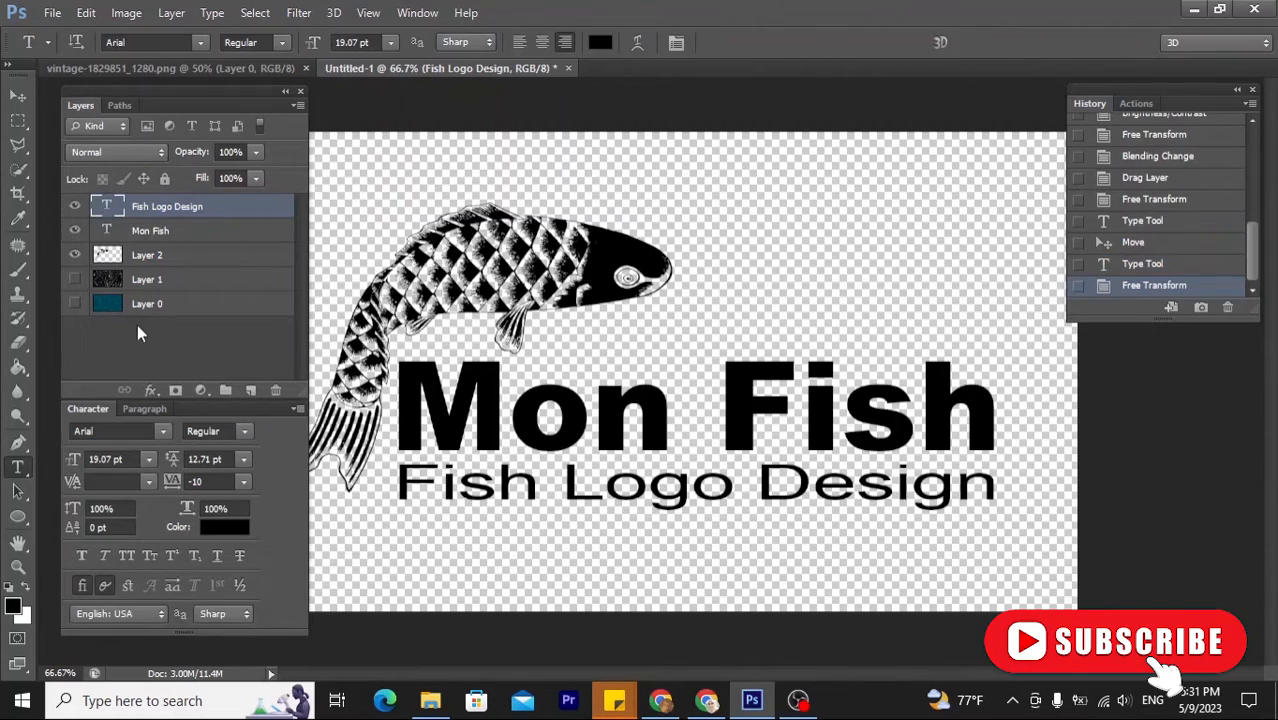
Step: Show Layer 0 and Layer 1 to bring back the water texture background
click(75, 303)
click(74, 279)
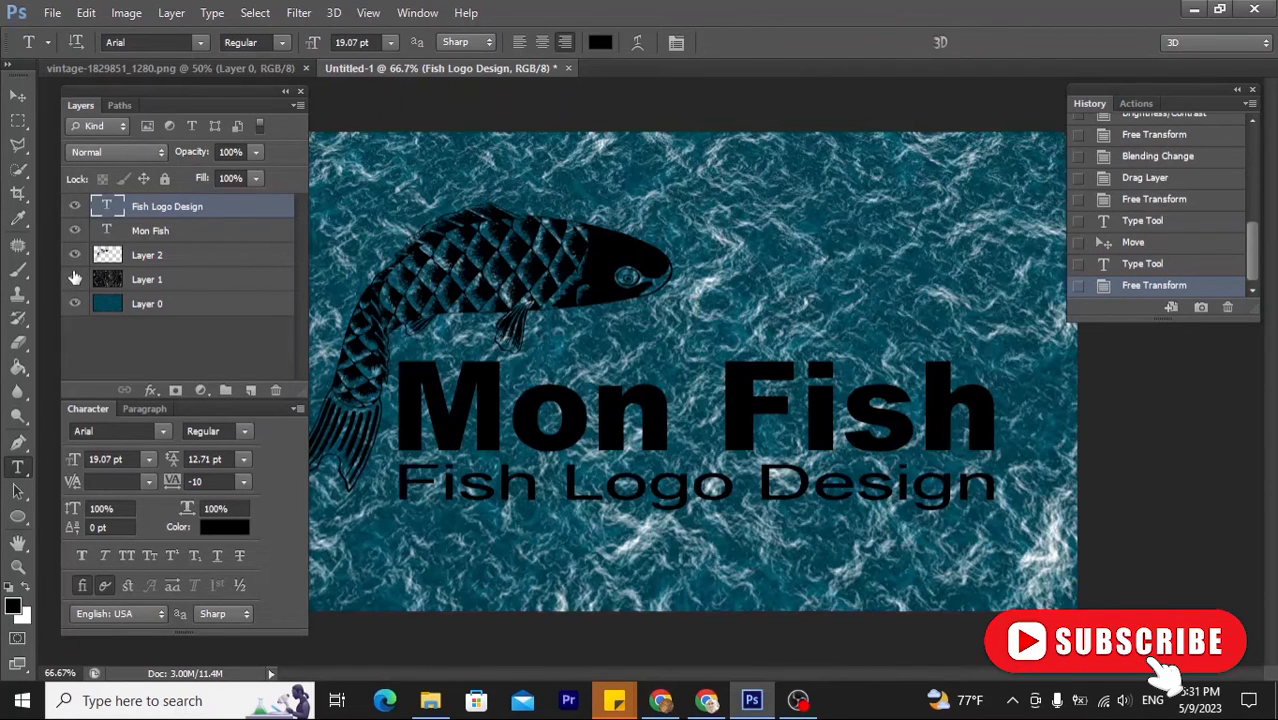
key(ctrl+minus)
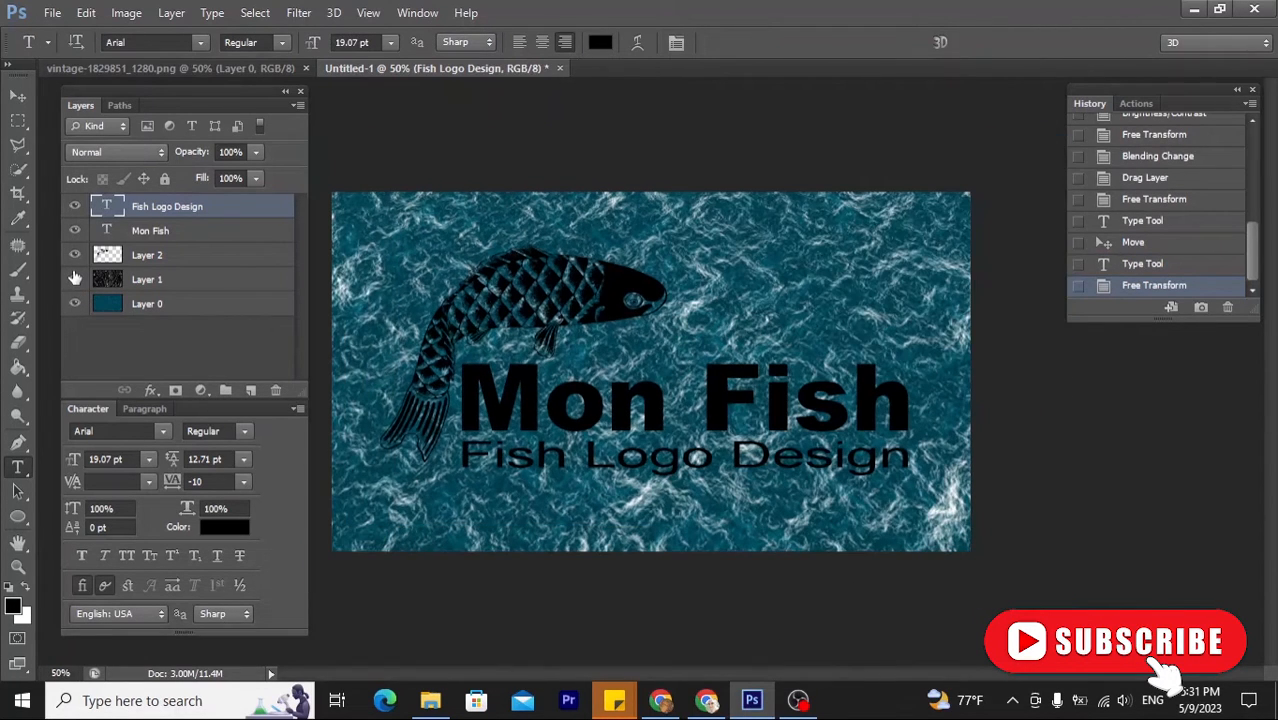
Step: Group the "Fish Logo Design" and "Mon Fish" text layers and check the group's contents
shift+click(207, 230)
drag(207, 230, 225, 390)
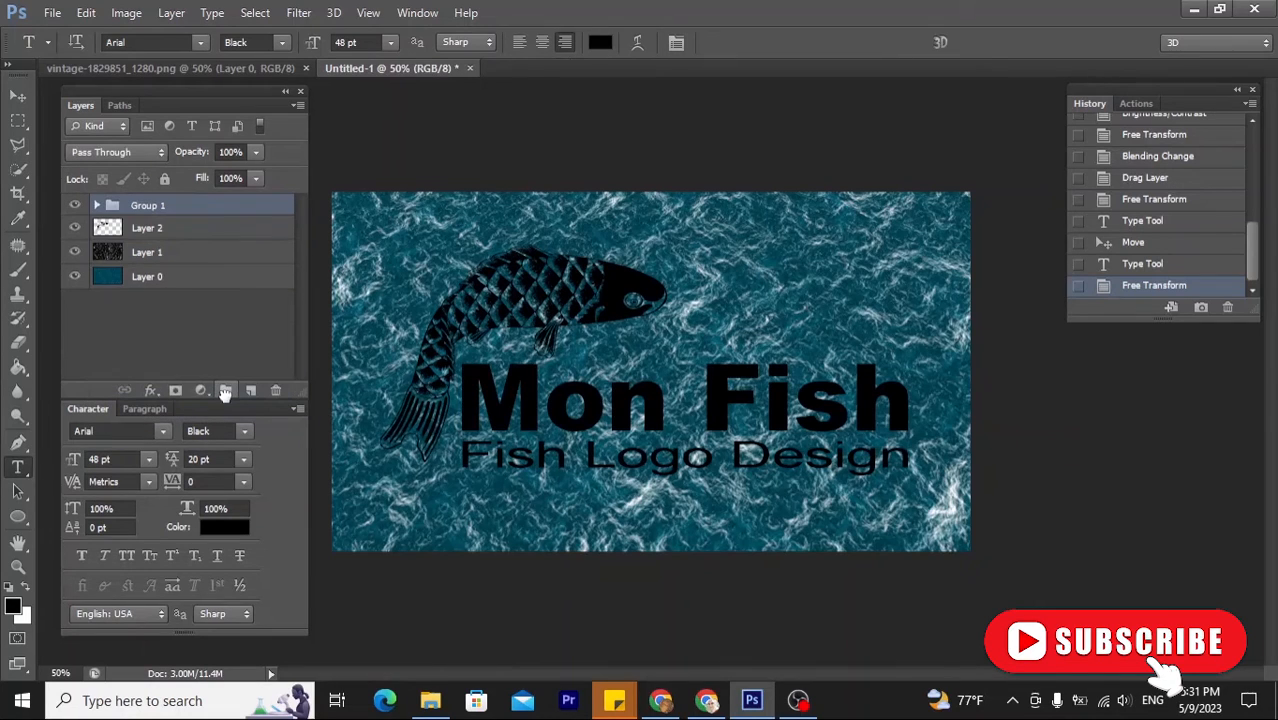
click(96, 206)
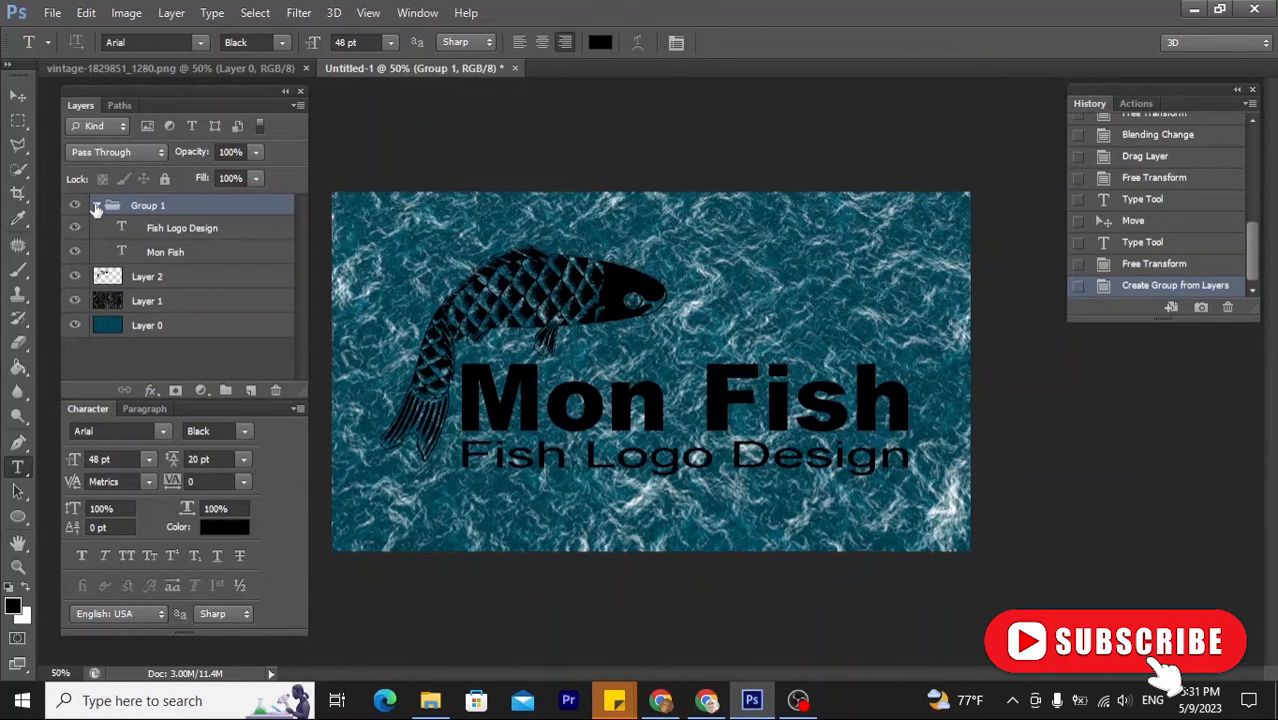
click(96, 206)
Step: Add a new layer above the text group, filled with white, and clip it to the group
click(250, 390)
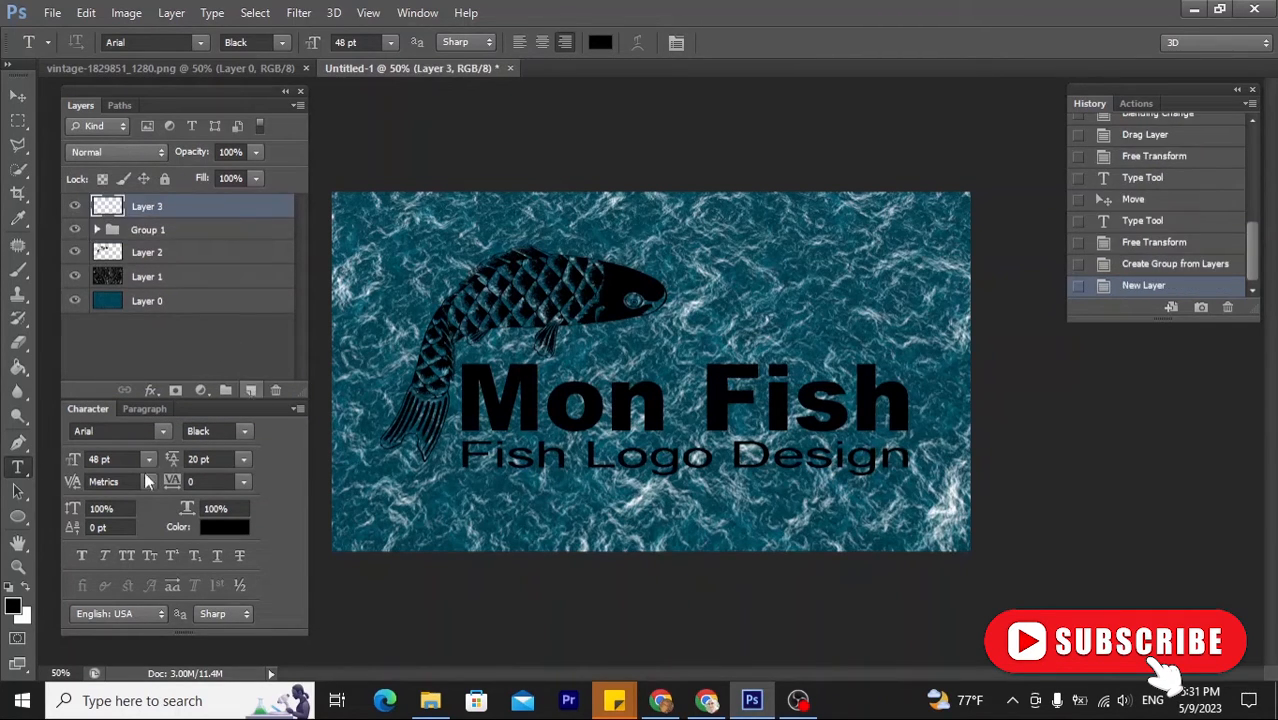
click(27, 592)
click(20, 370)
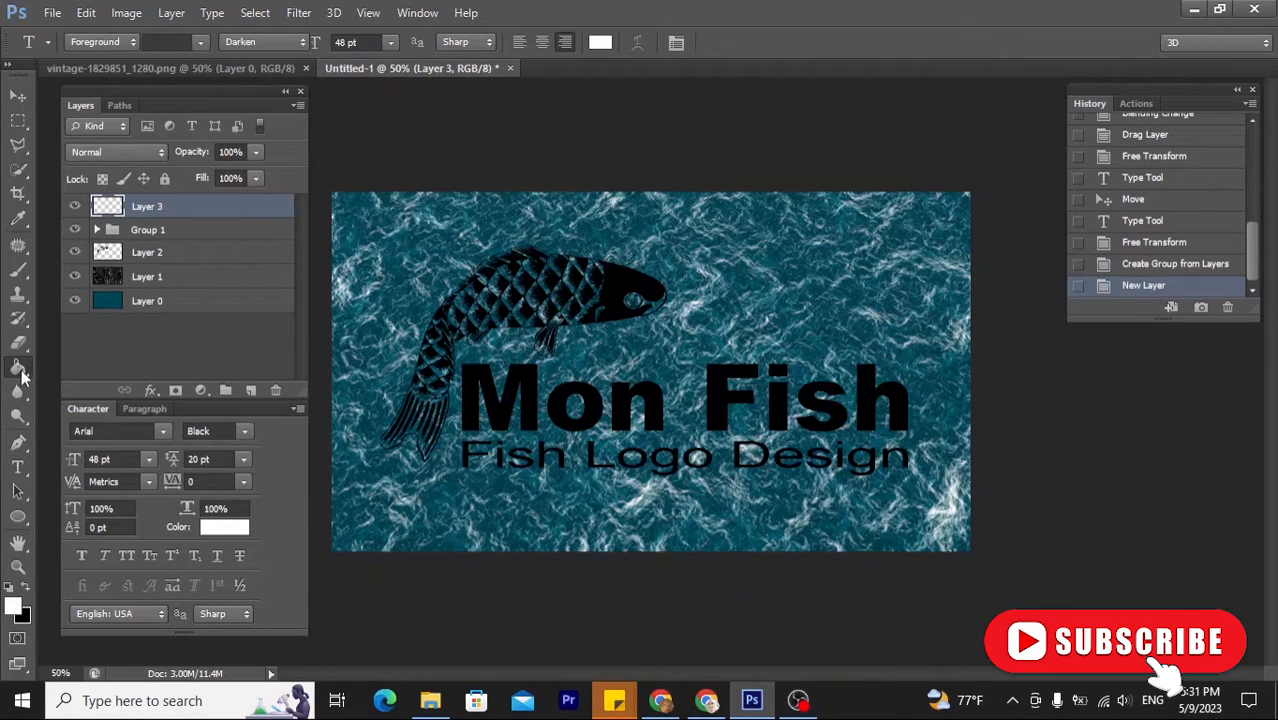
click(115, 382)
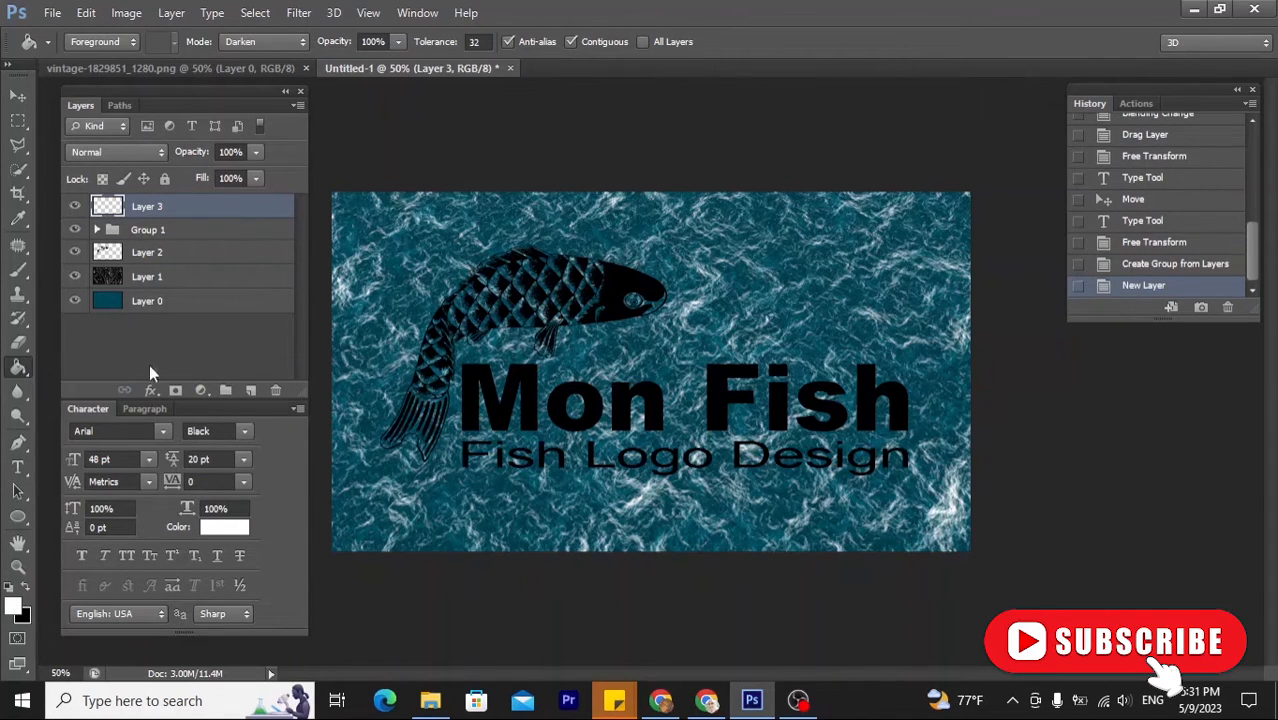
click(524, 318)
right_click(214, 214)
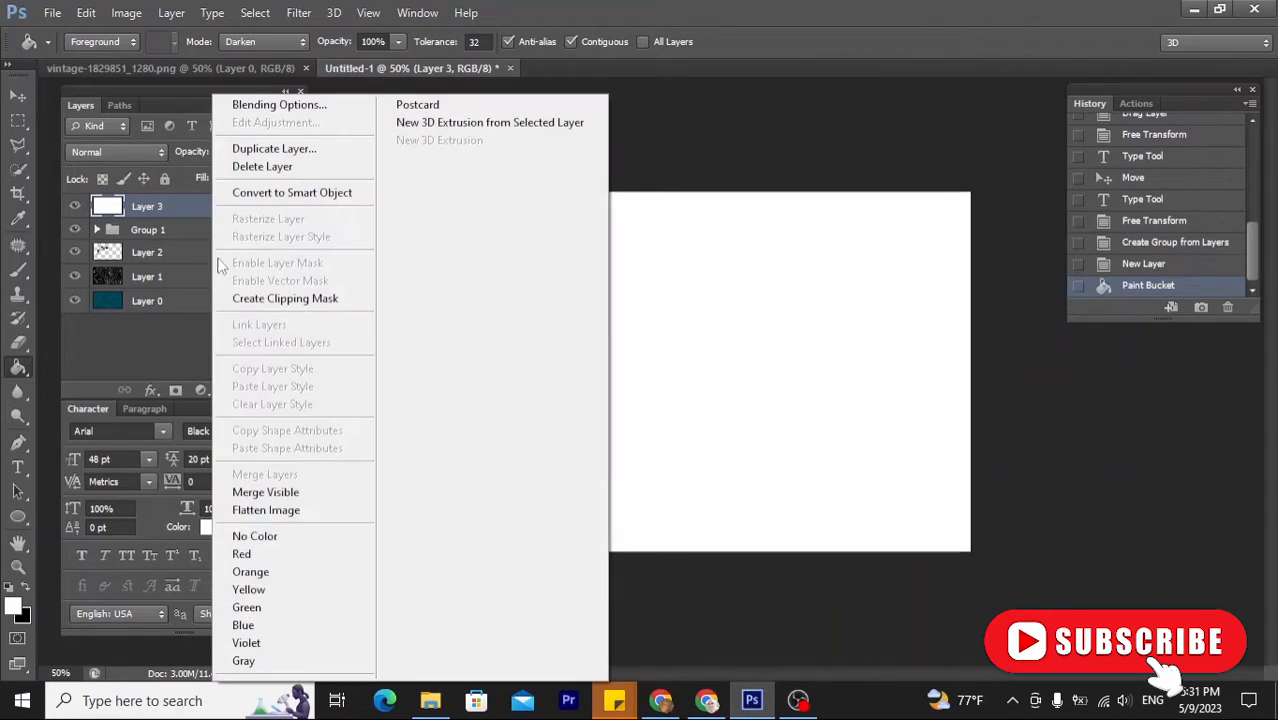
click(250, 300)
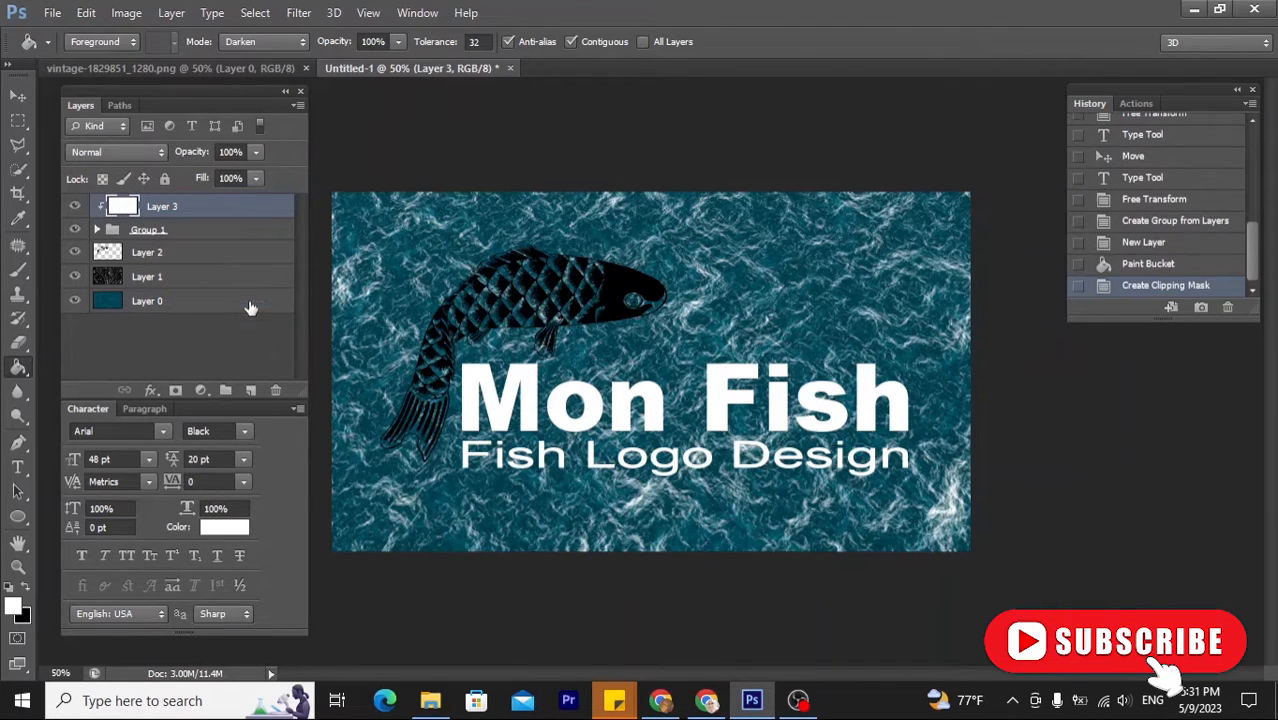
Step: Move the fish layer into the text group below "Mon Fish", and merge the group with the clipped white layer
shift+click(170, 233)
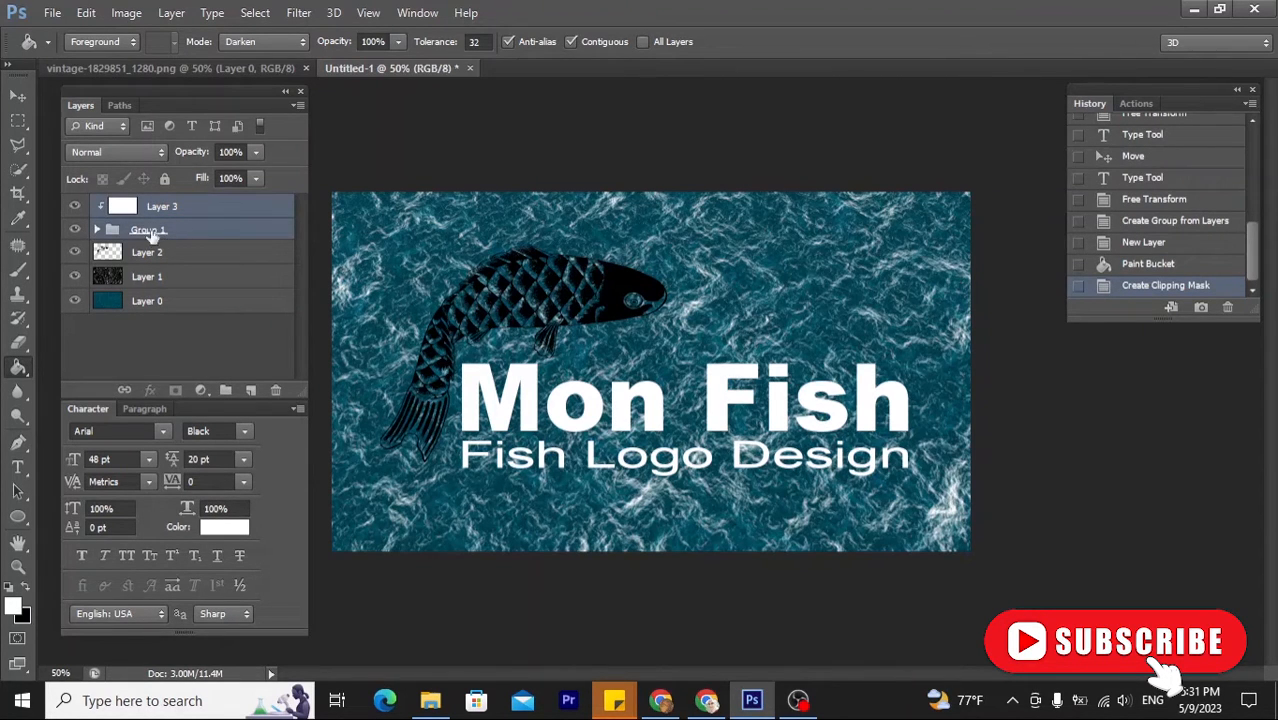
click(97, 230)
drag(139, 303, 137, 285)
click(106, 230)
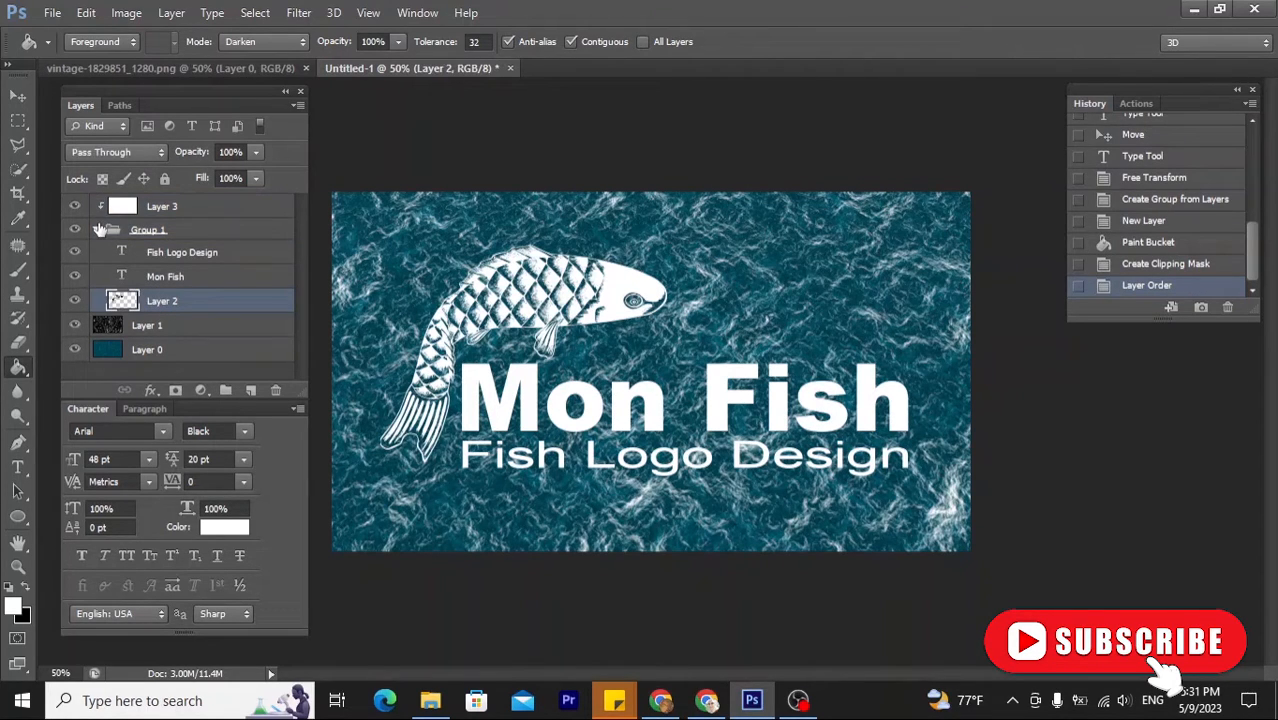
click(97, 230)
shift+click(160, 207)
key(ctrl+e)
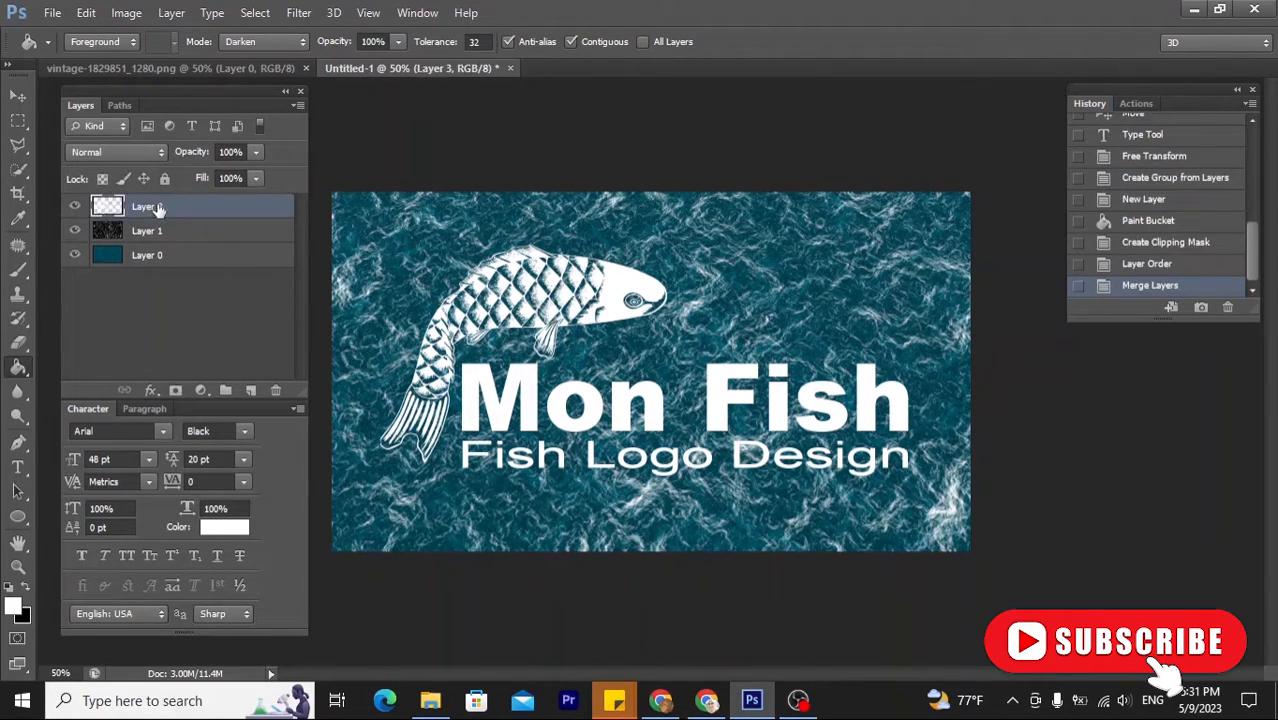
Step: Apply a black Multiply drop shadow to the merged logo layer with reduced shadow opacity, 120° angle and 17 px distance and size
right_click(157, 207)
click(251, 101)
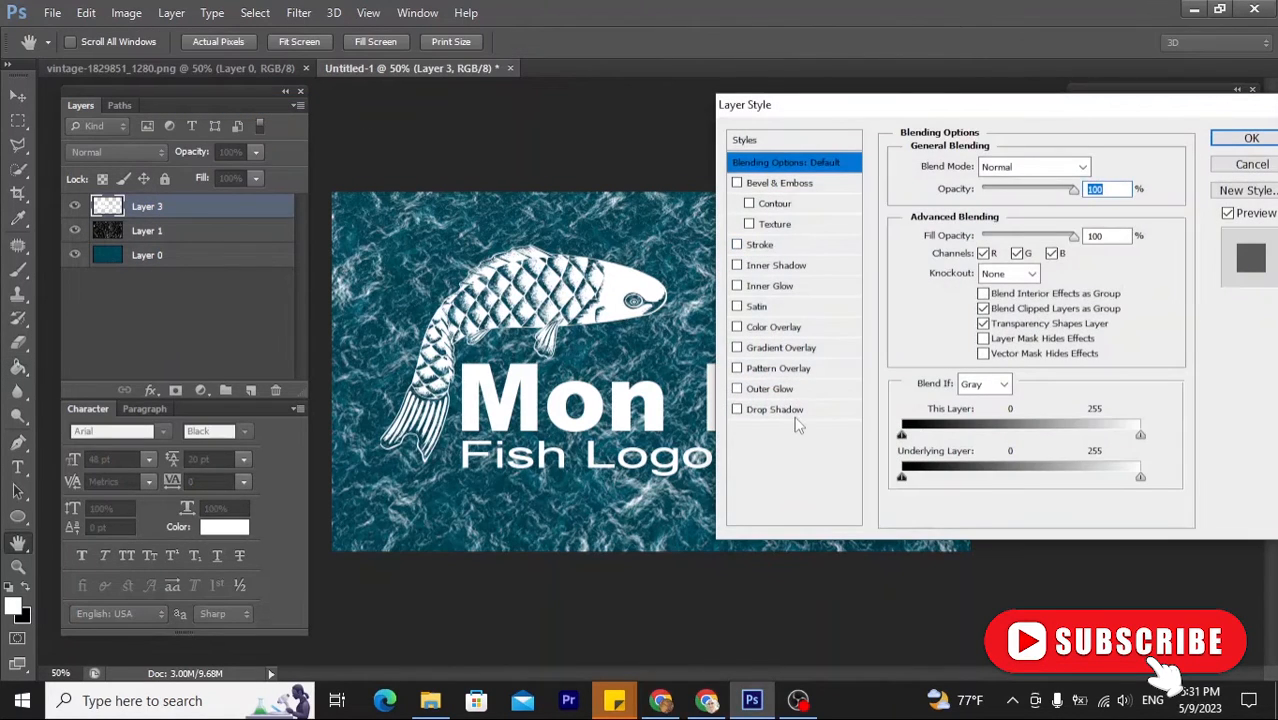
click(775, 410)
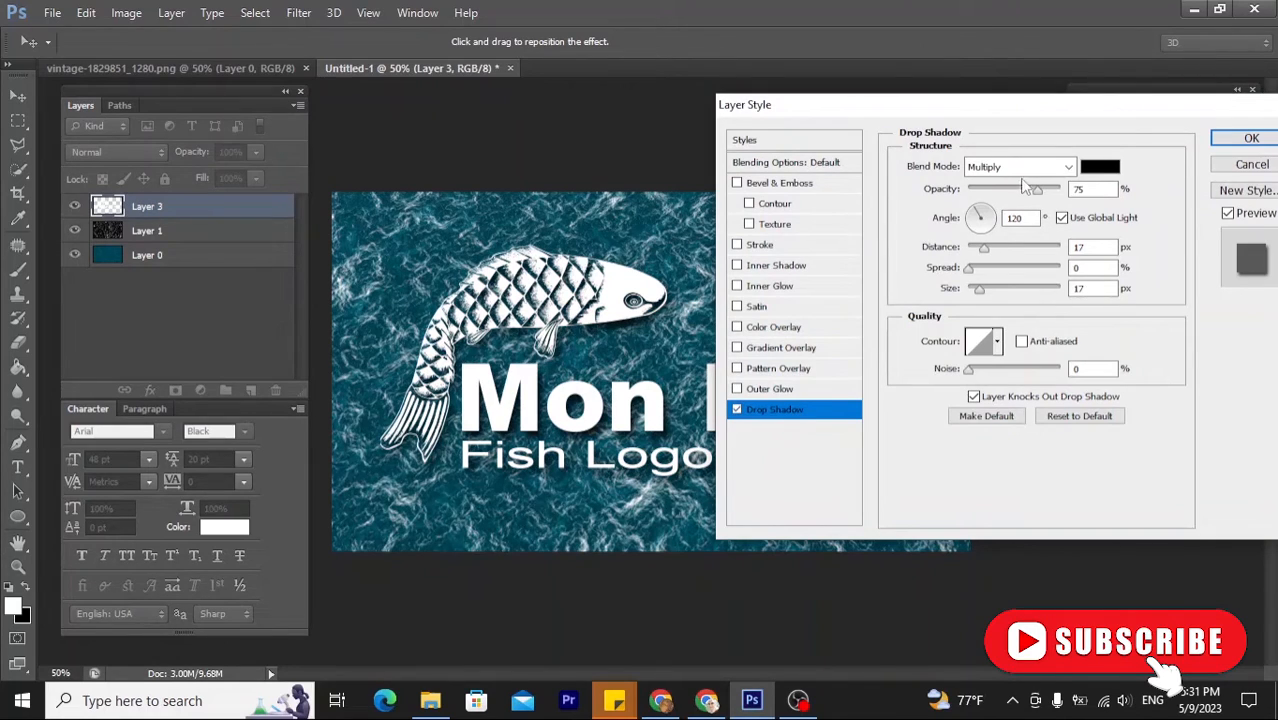
drag(1037, 190, 1021, 204)
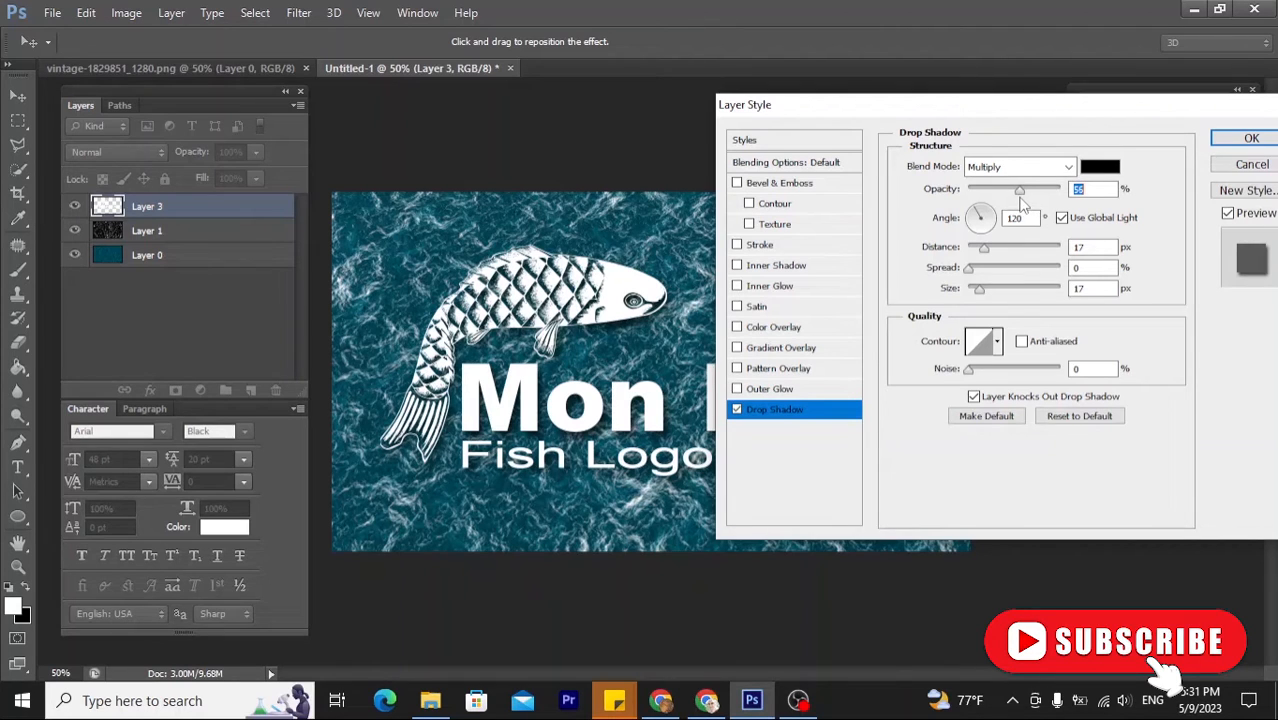
click(1258, 143)
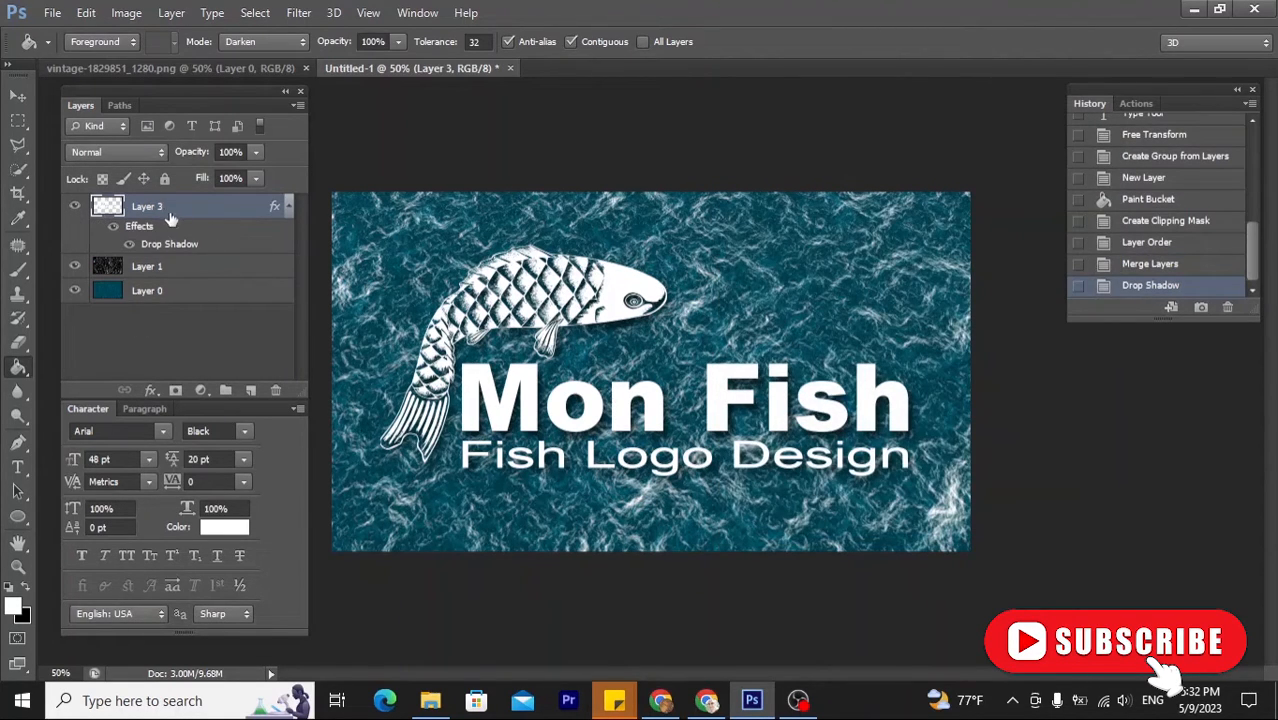
Step: Lower the opacity of the merged logo layer to 85%
click(256, 152)
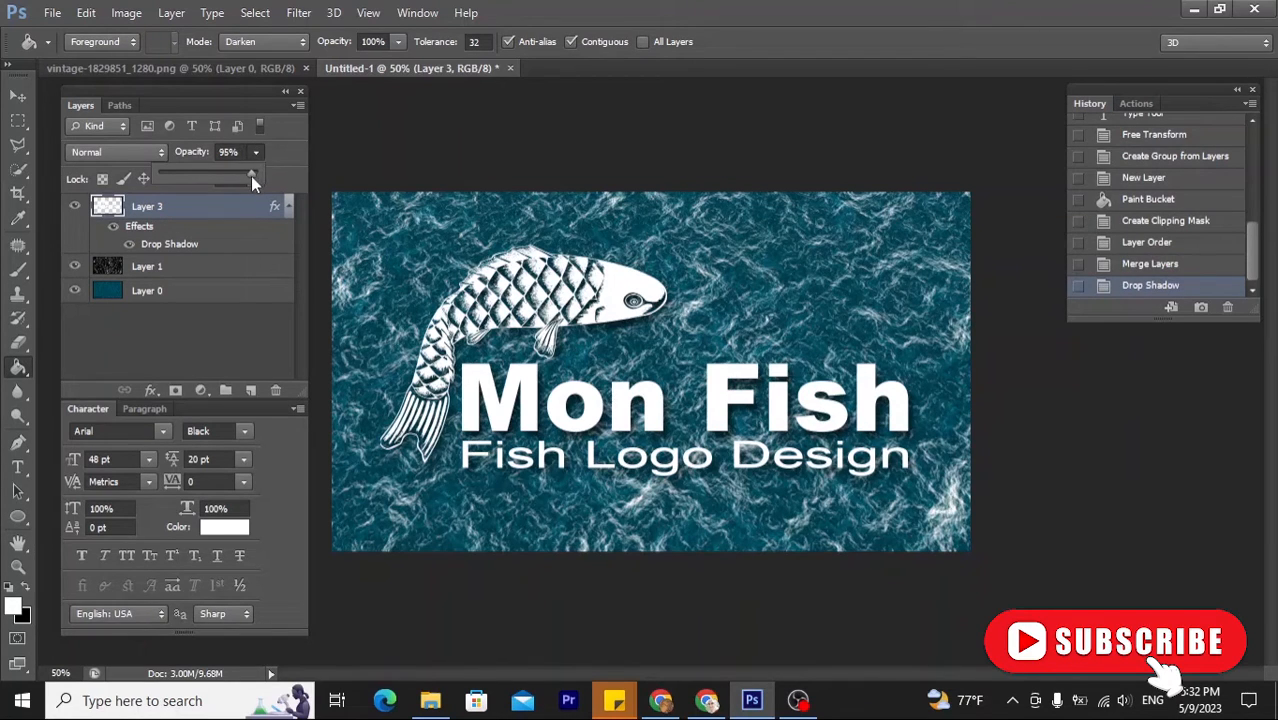
drag(251, 176, 242, 174)
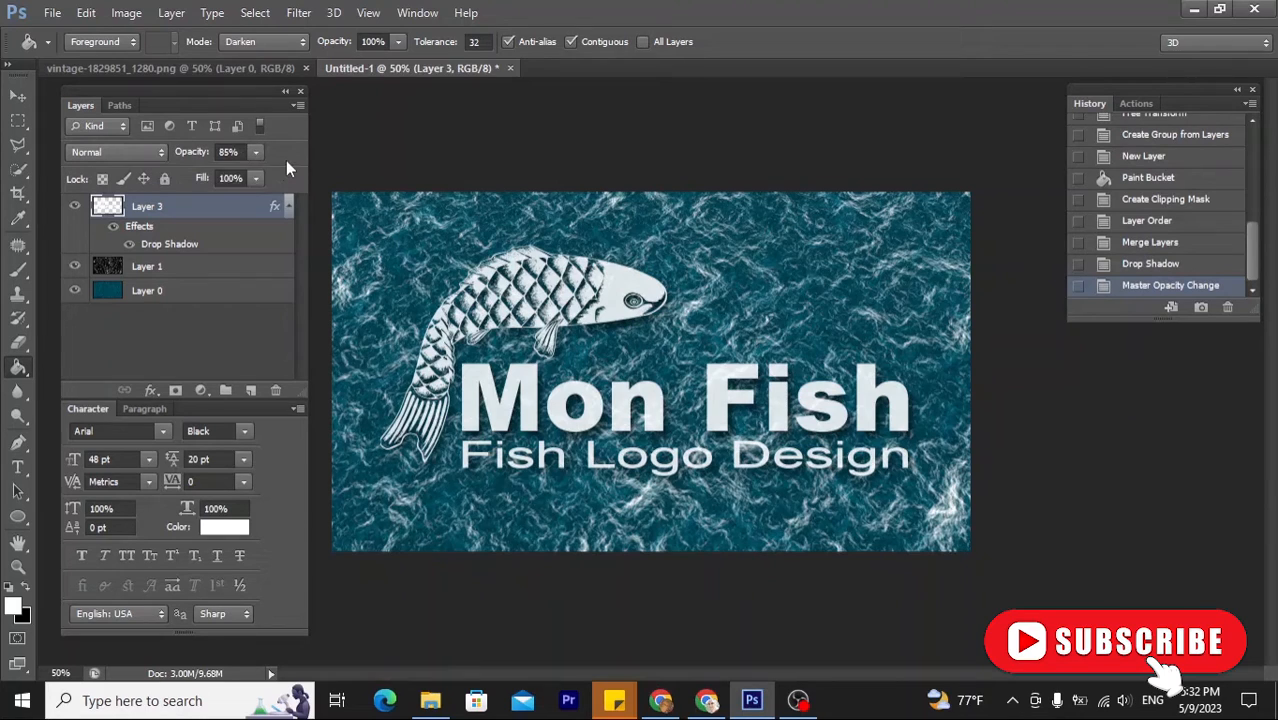
key(ctrl+plus)
key(ctrl+minus)
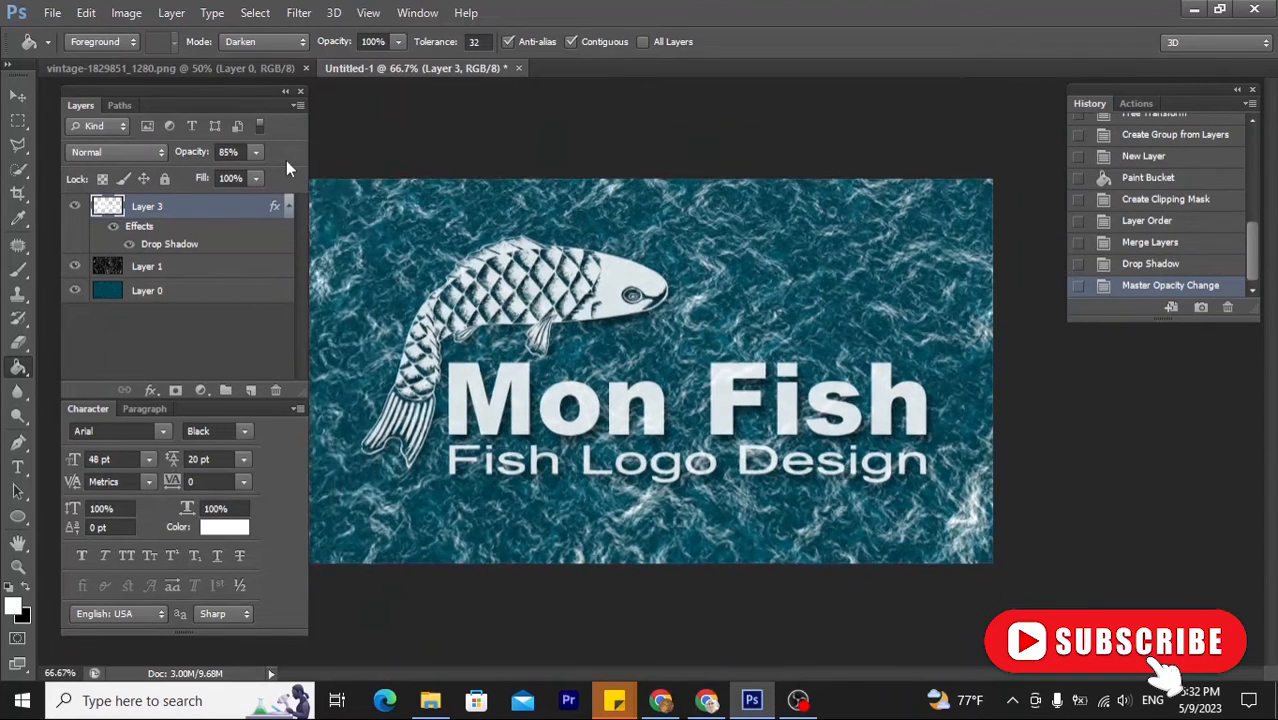
Step: Move the merged logo slightly down and to the left over the water background and inspect the result
click(20, 100)
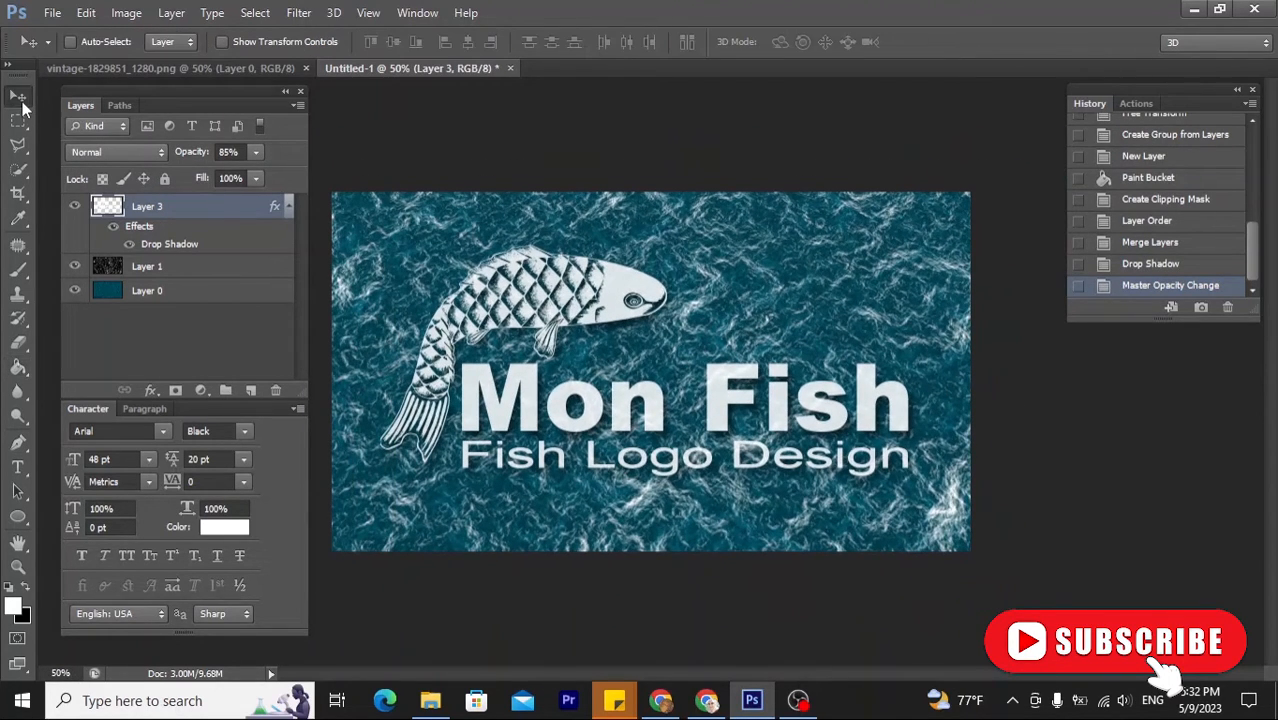
drag(622, 376, 614, 381)
key(ctrl+plus)
key(ctrl+plus)
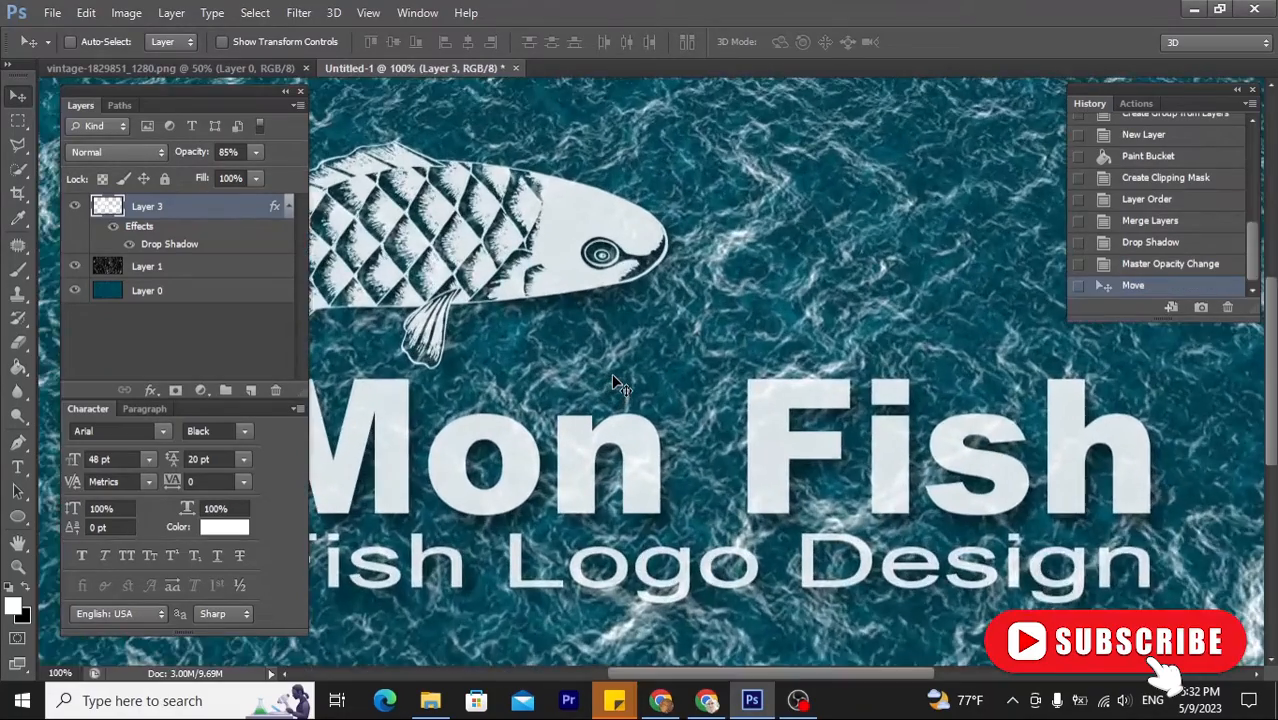
key(ctrl+plus)
key(ctrl+minus)
key(ctrl+minus)
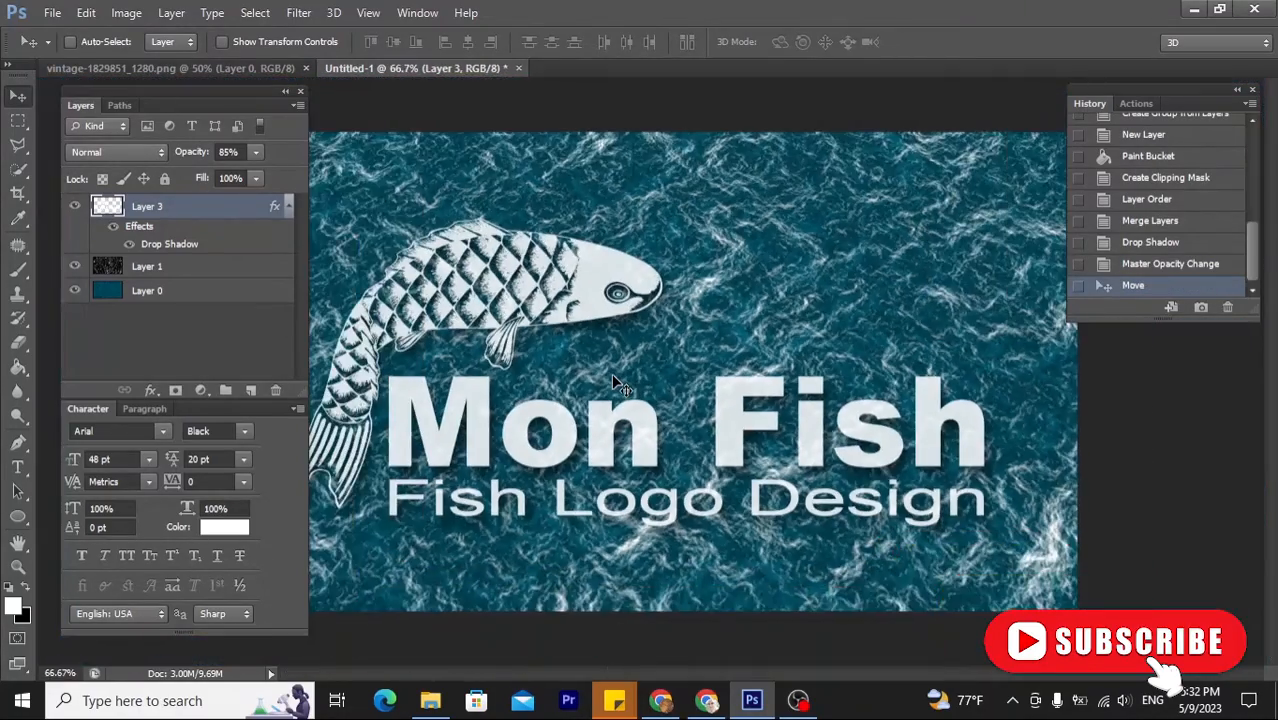
key(ctrl+minus)
key(ctrl+plus)
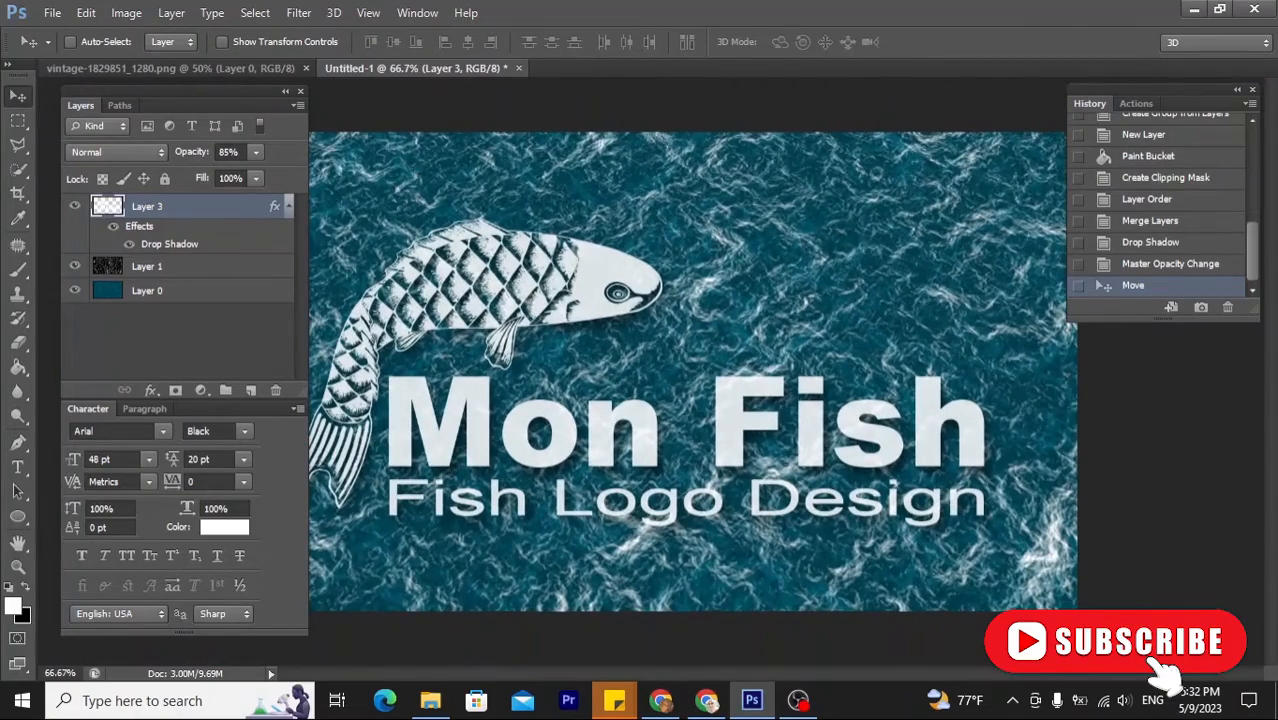